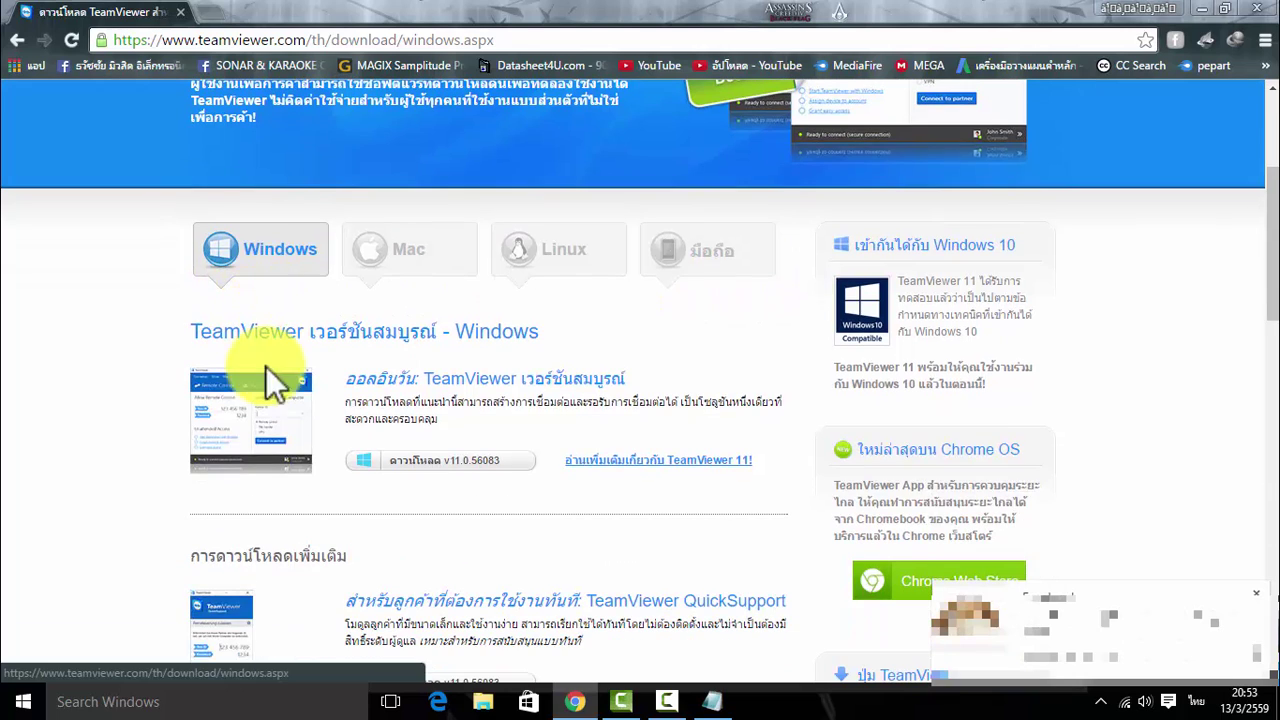
pyautogui.click(445, 478)
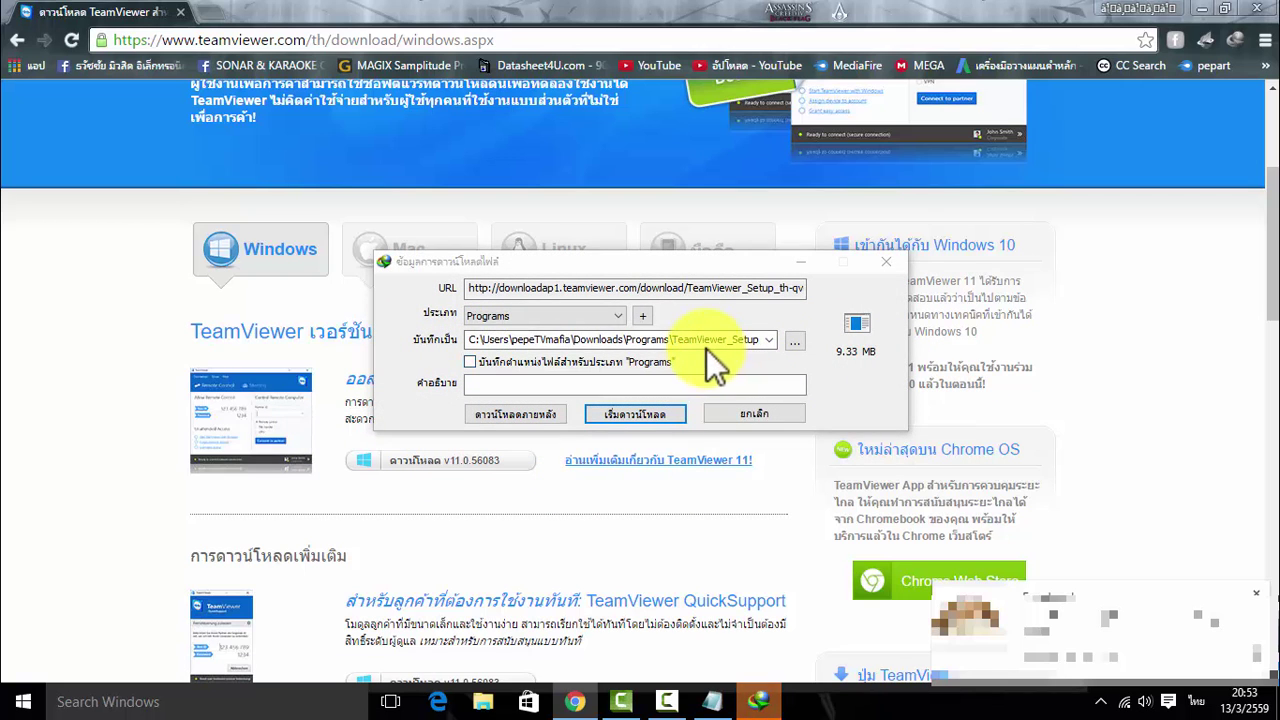
pyautogui.click(703, 341)
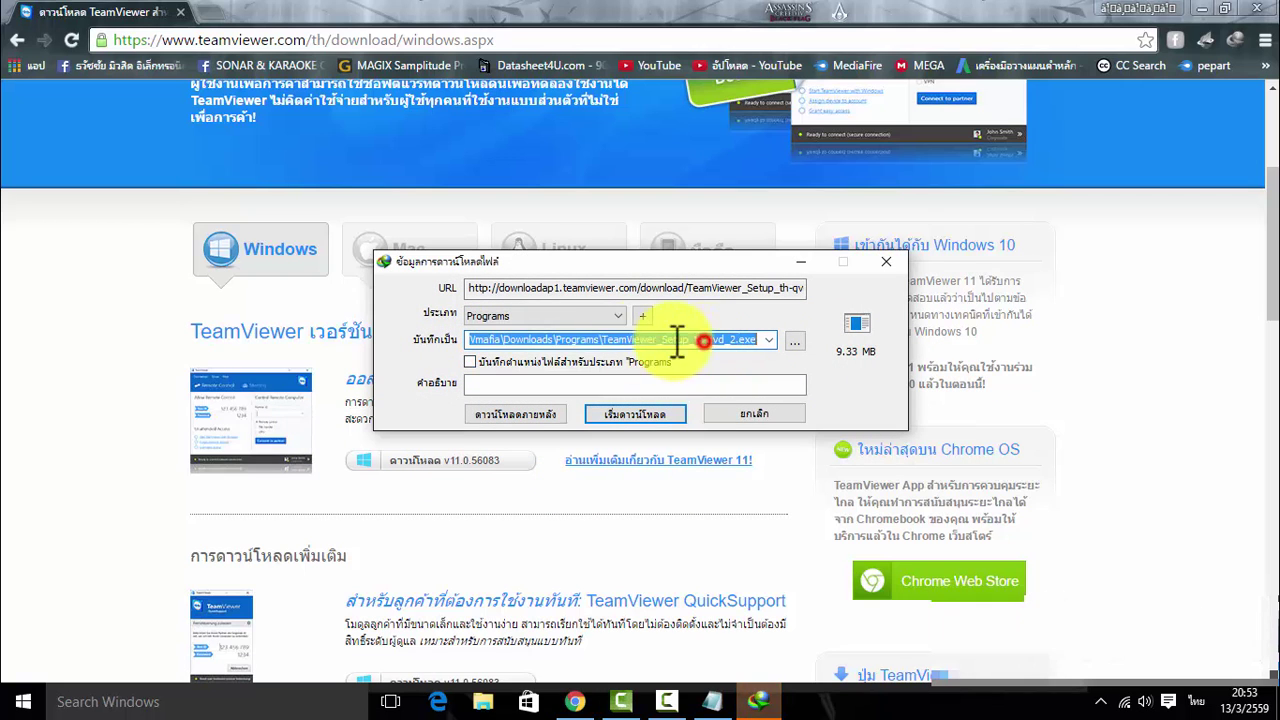
pyautogui.click(741, 341)
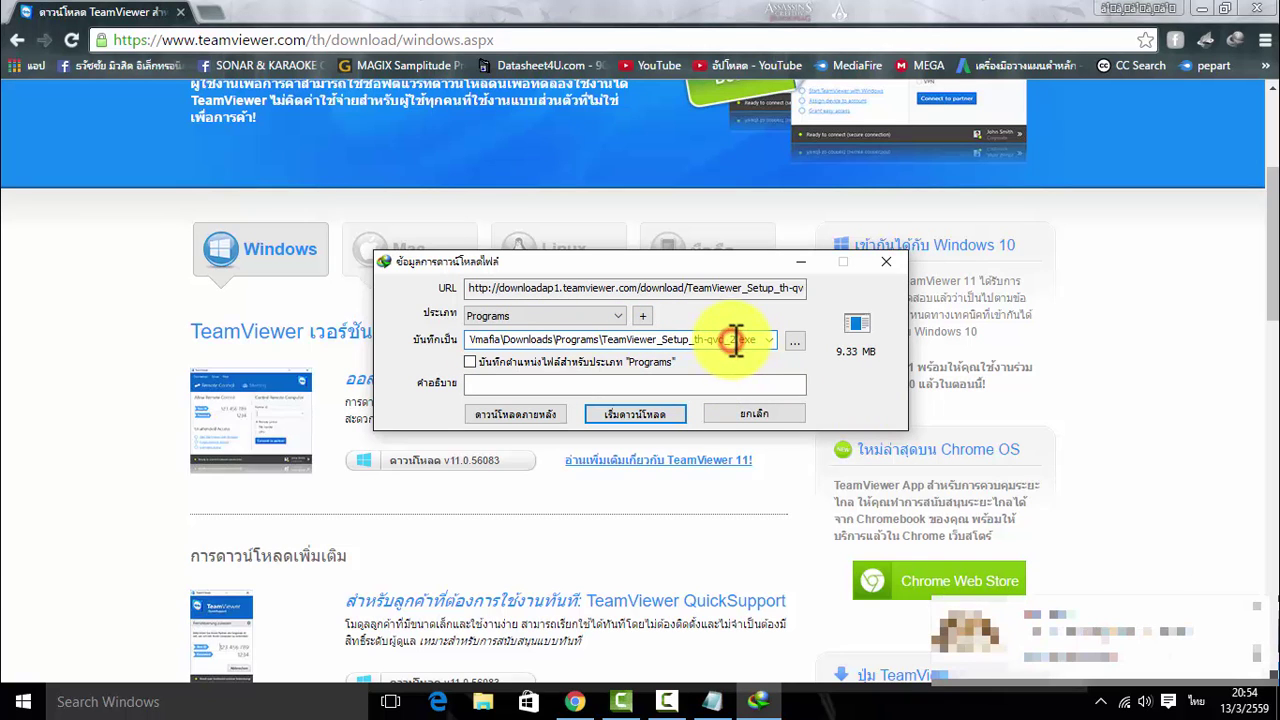
pyautogui.moveTo(738, 340); pyautogui.dragTo(730, 340)
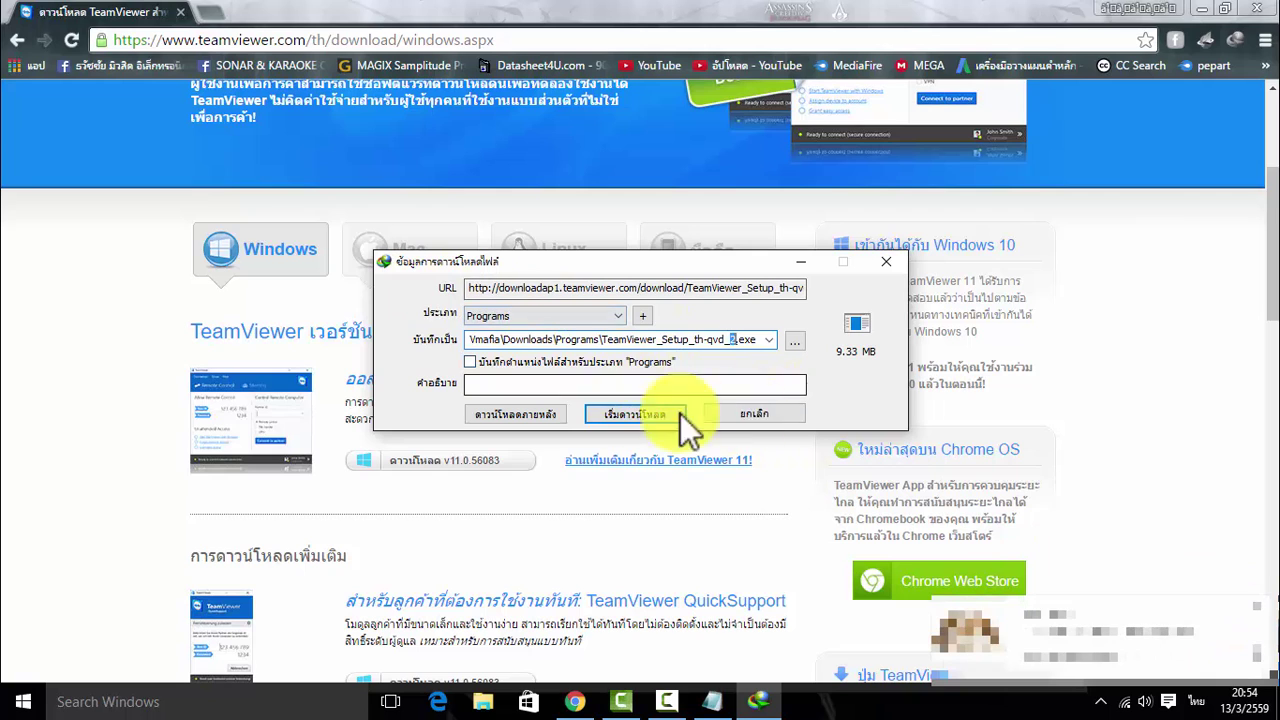
pyautogui.click(634, 413)
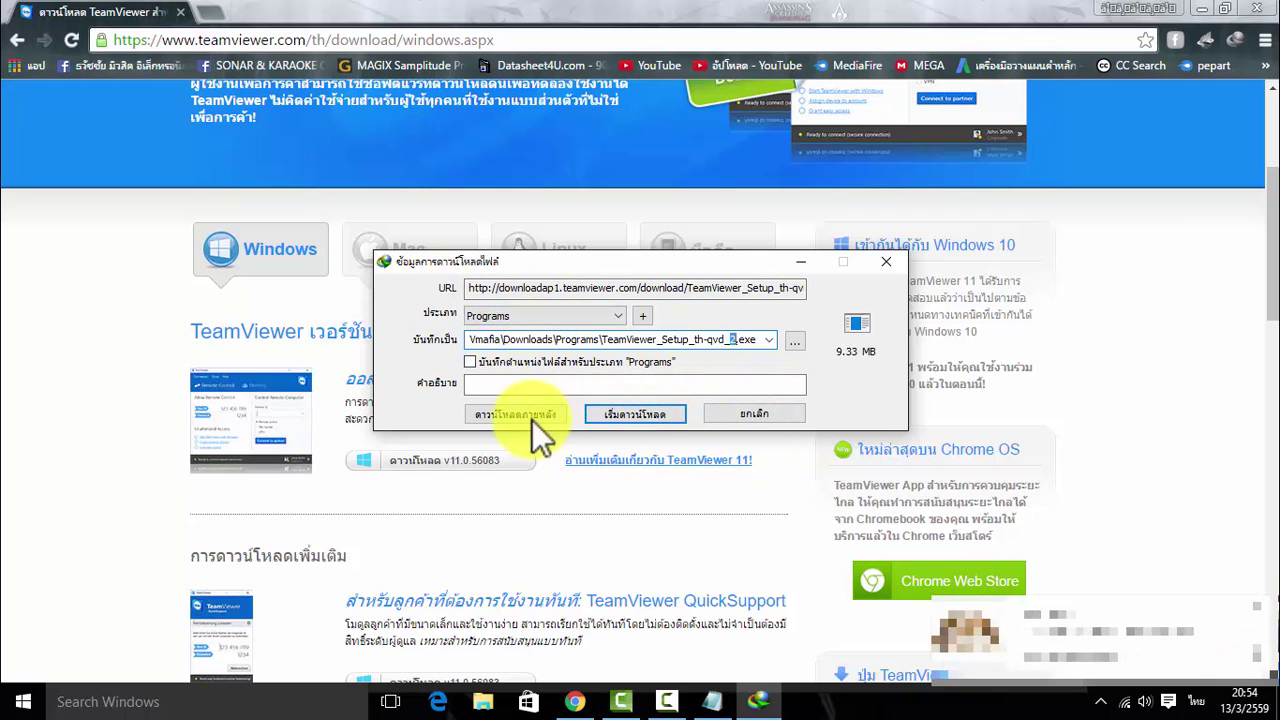
pyautogui.click(747, 409)
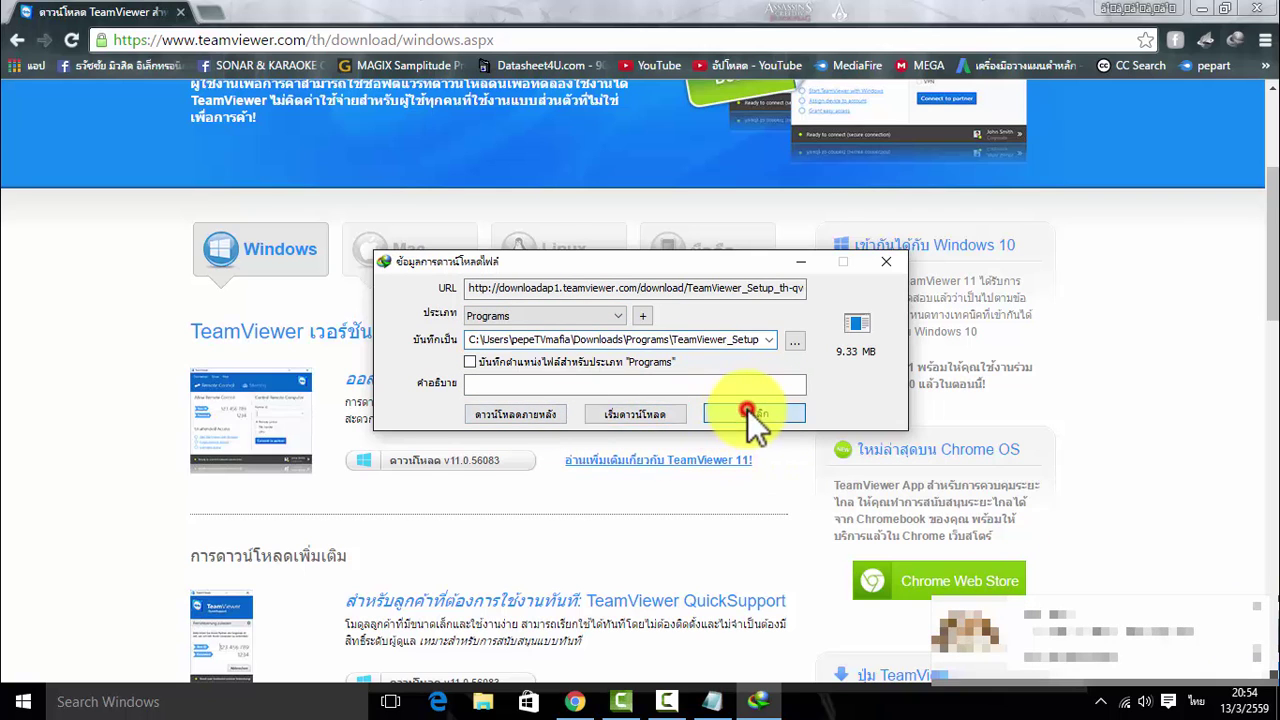
pyautogui.click(716, 434)
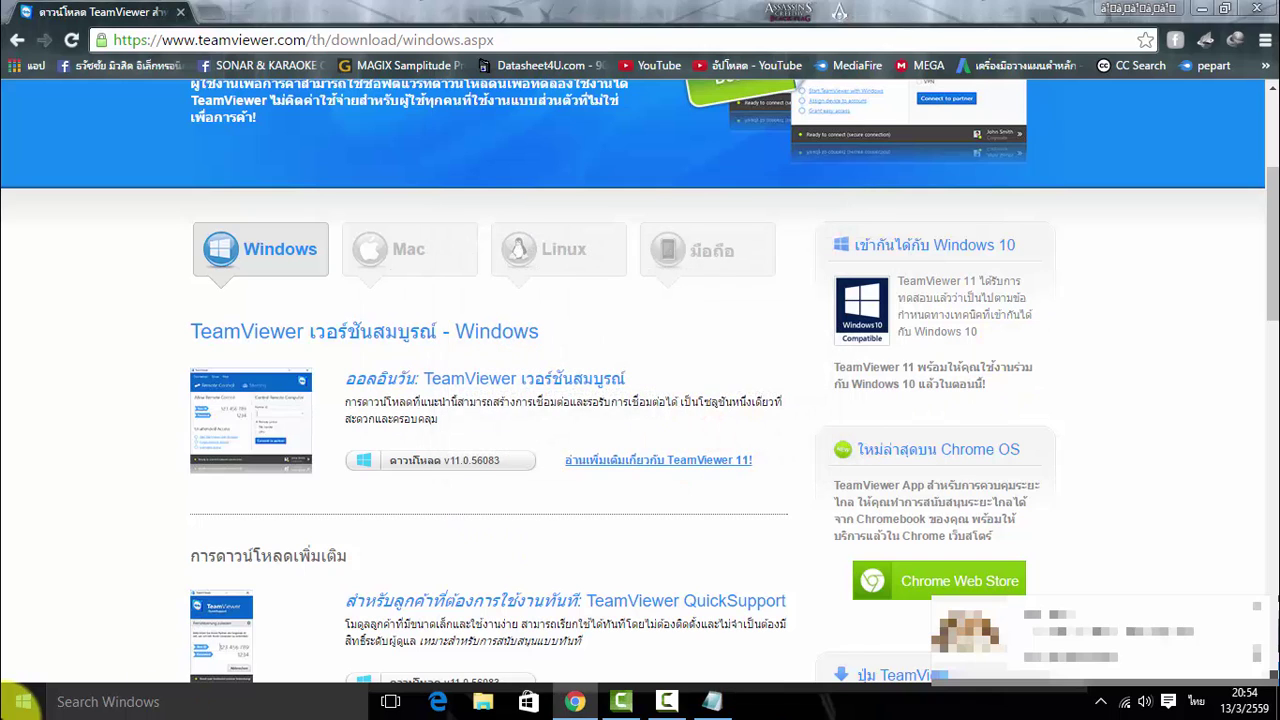
pyautogui.click(18, 706)
pyautogui.click(282, 232)
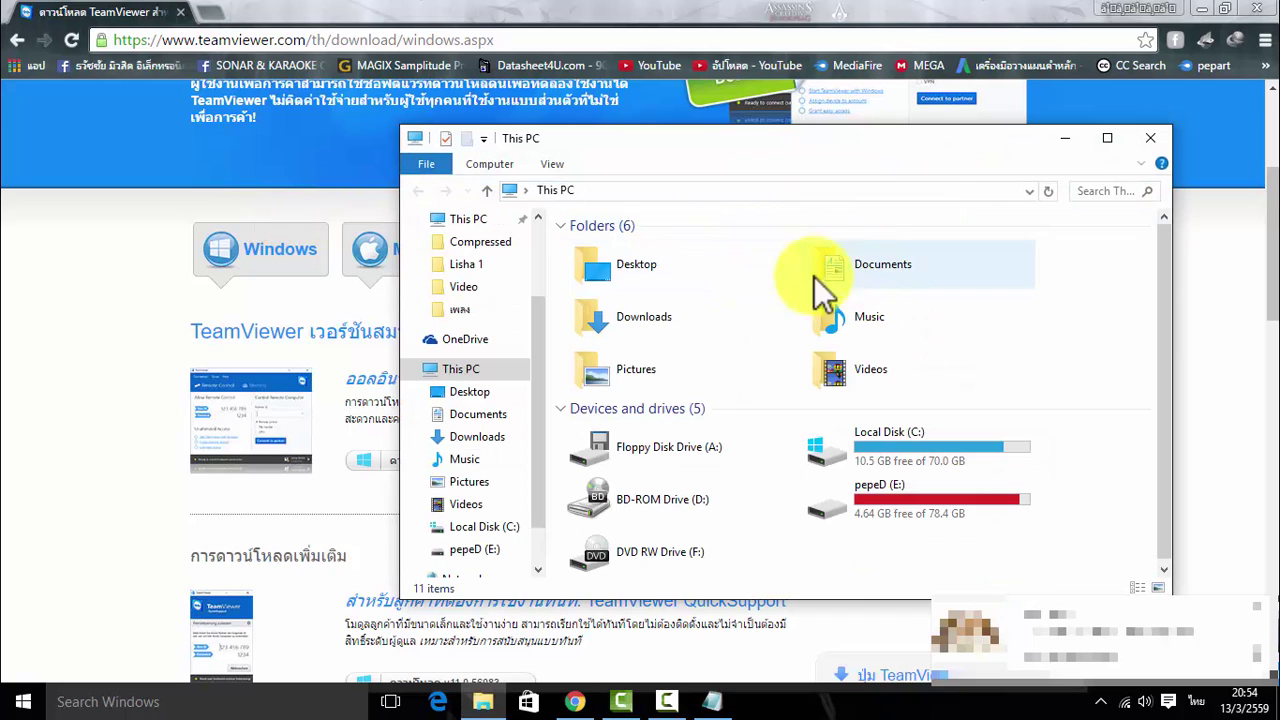
pyautogui.click(675, 278)
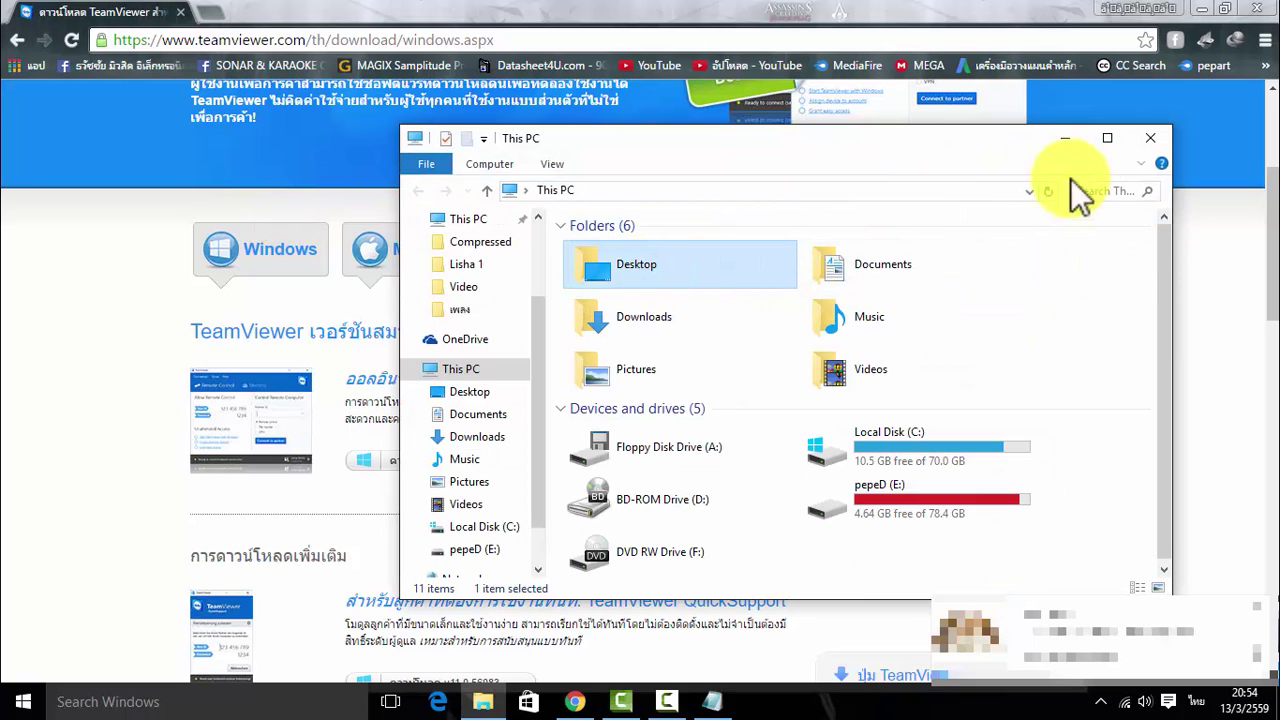
pyautogui.click(1166, 141)
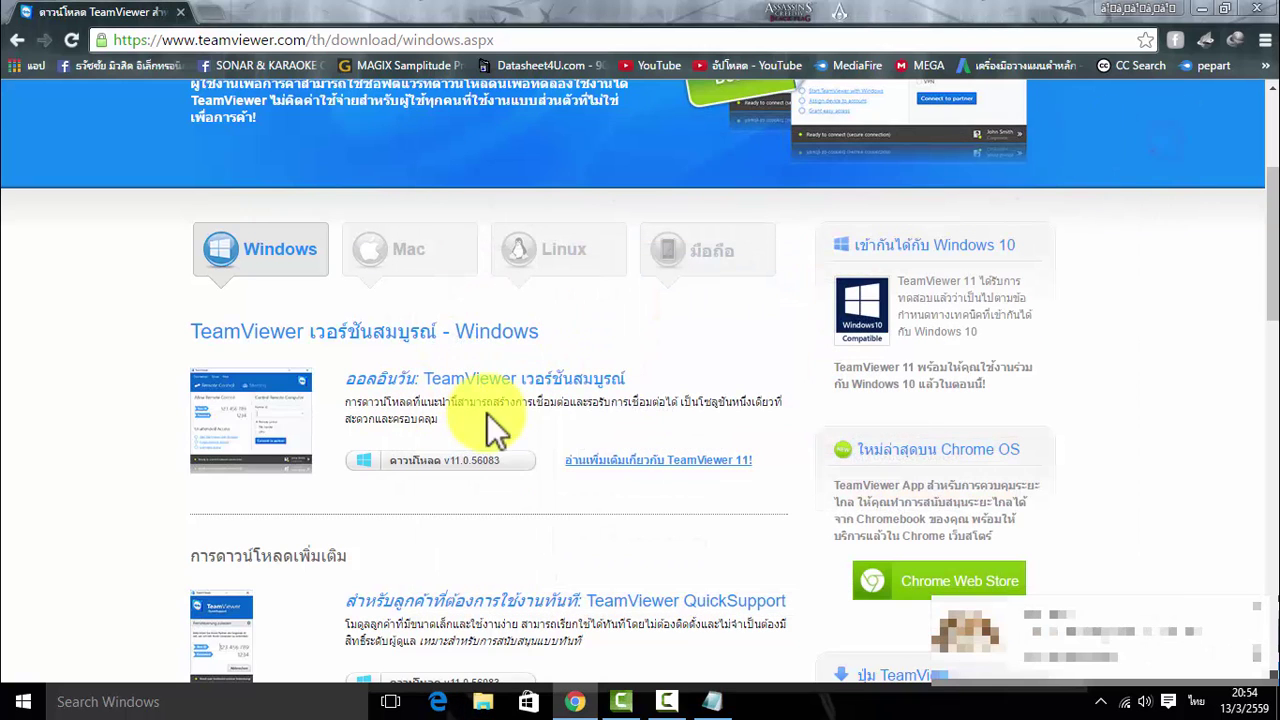
pyautogui.click(479, 460)
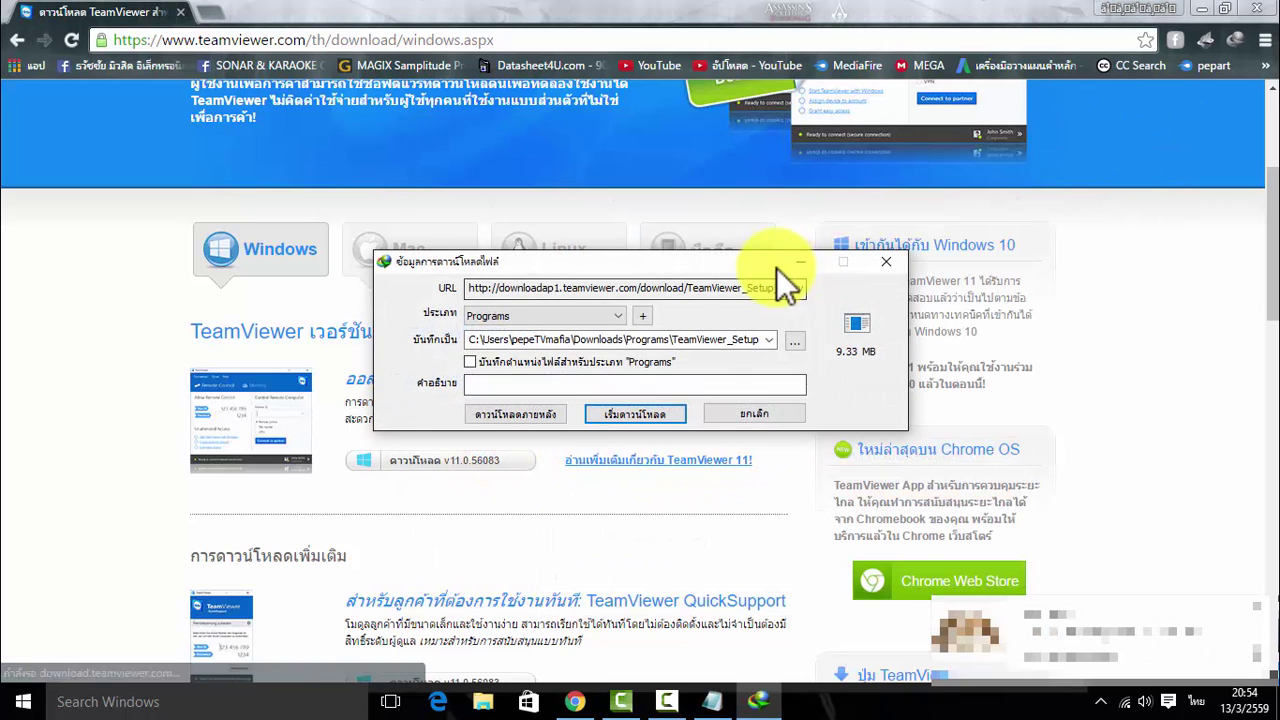
# Download TeamViewer_Setup_th-qvd_2.exe to the Desktop, then open the finished file
pyautogui.click(789, 340)
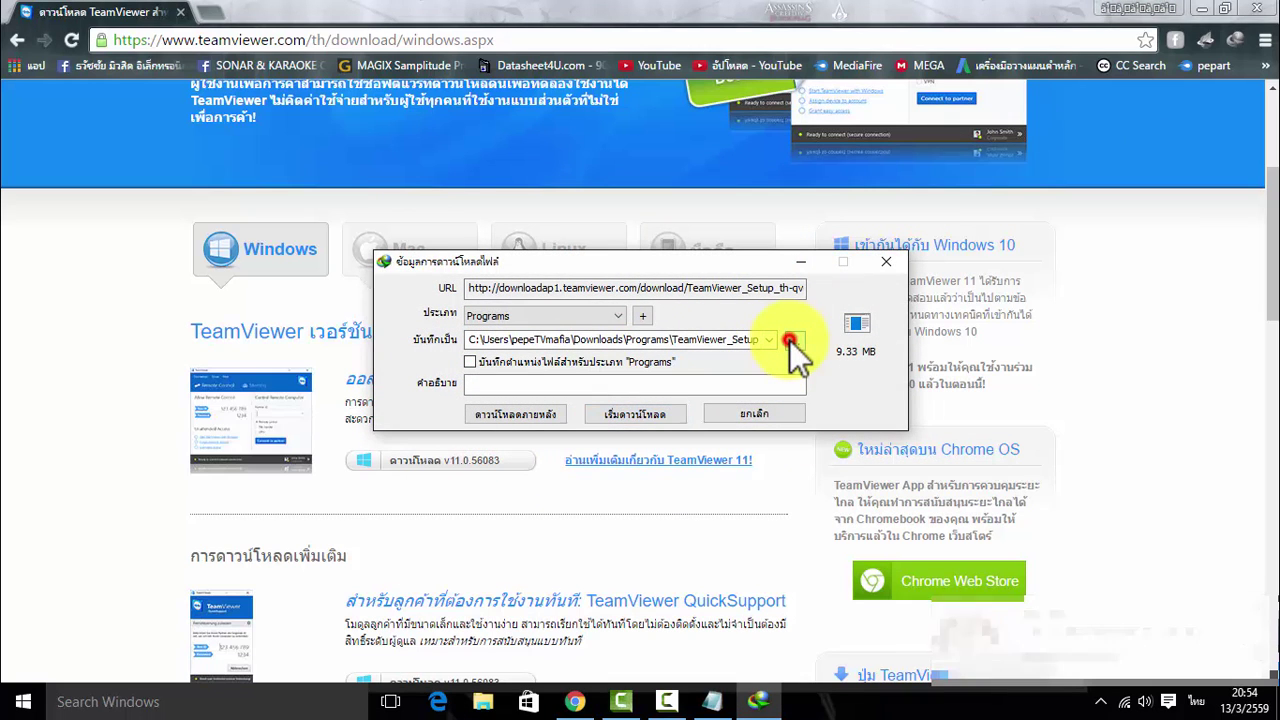
pyautogui.click(80, 131)
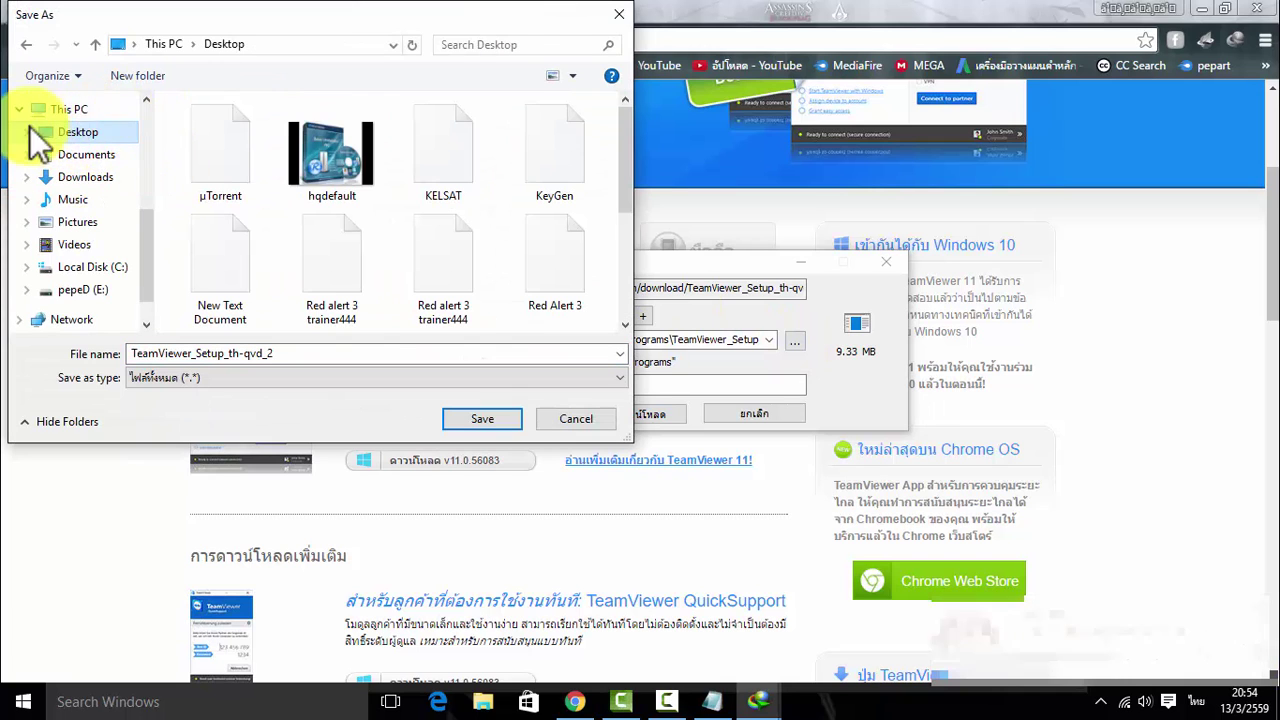
pyautogui.click(488, 421)
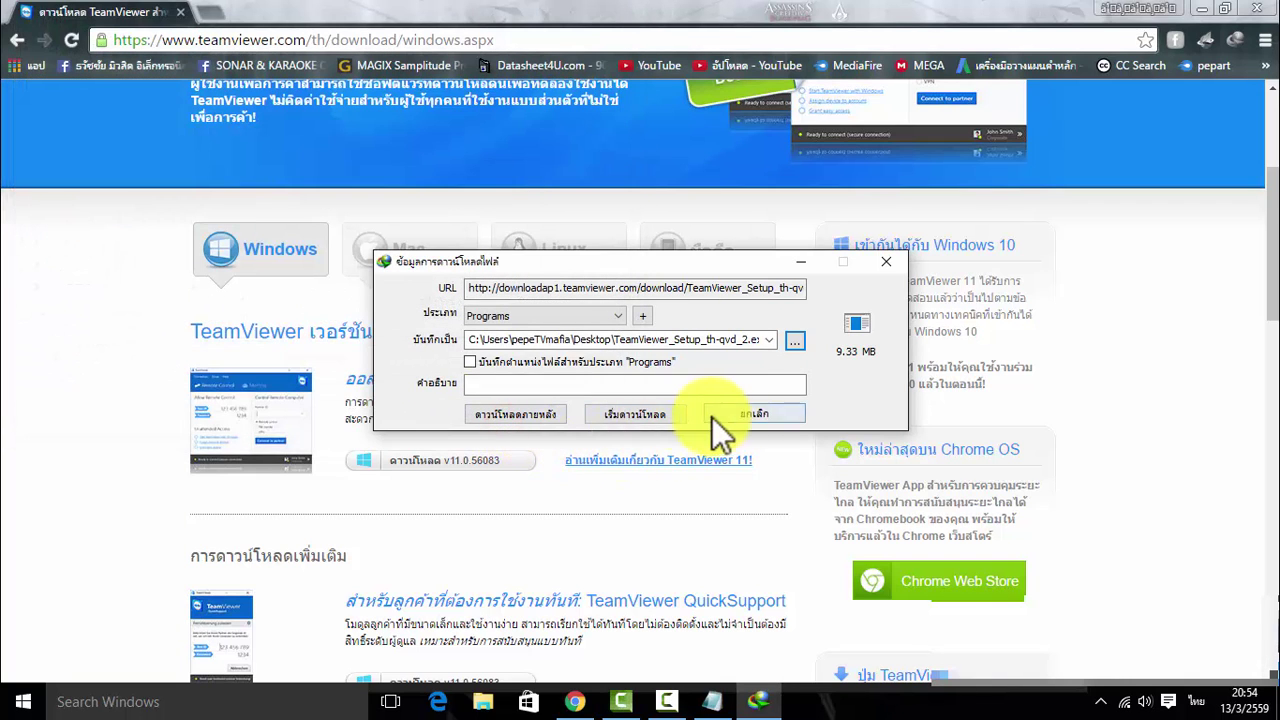
pyautogui.click(638, 412)
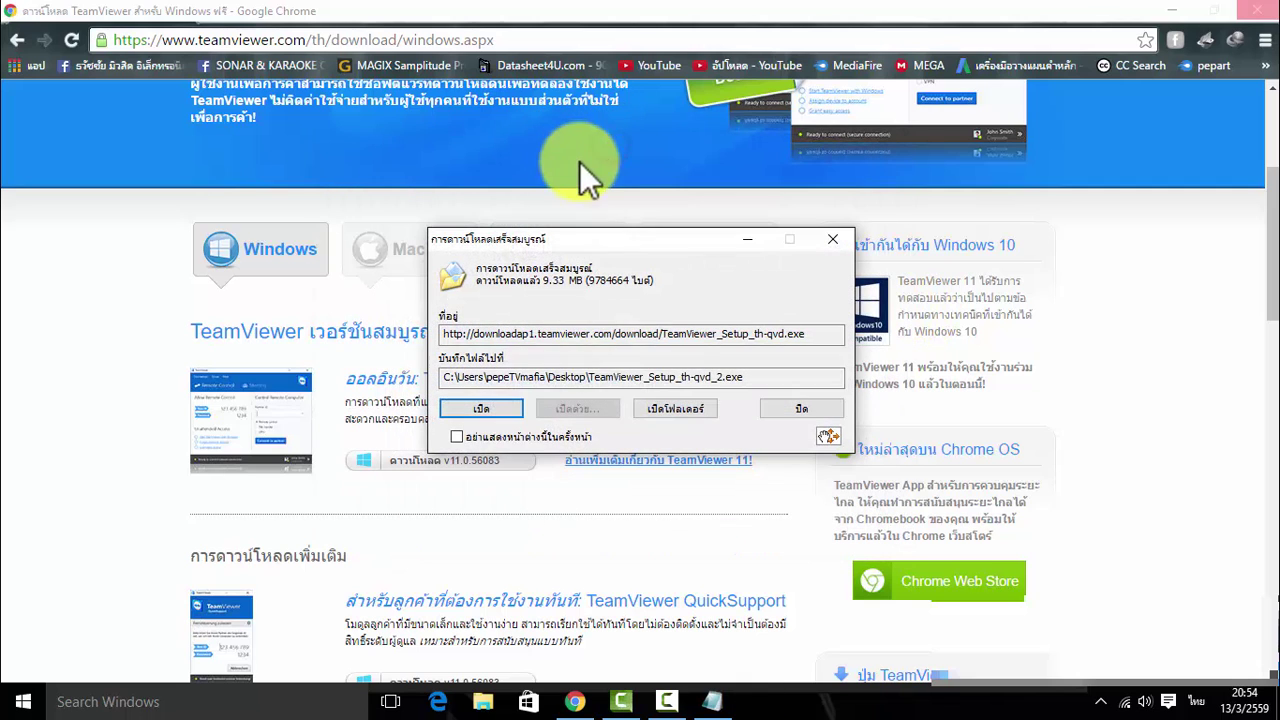
pyautogui.click(488, 410)
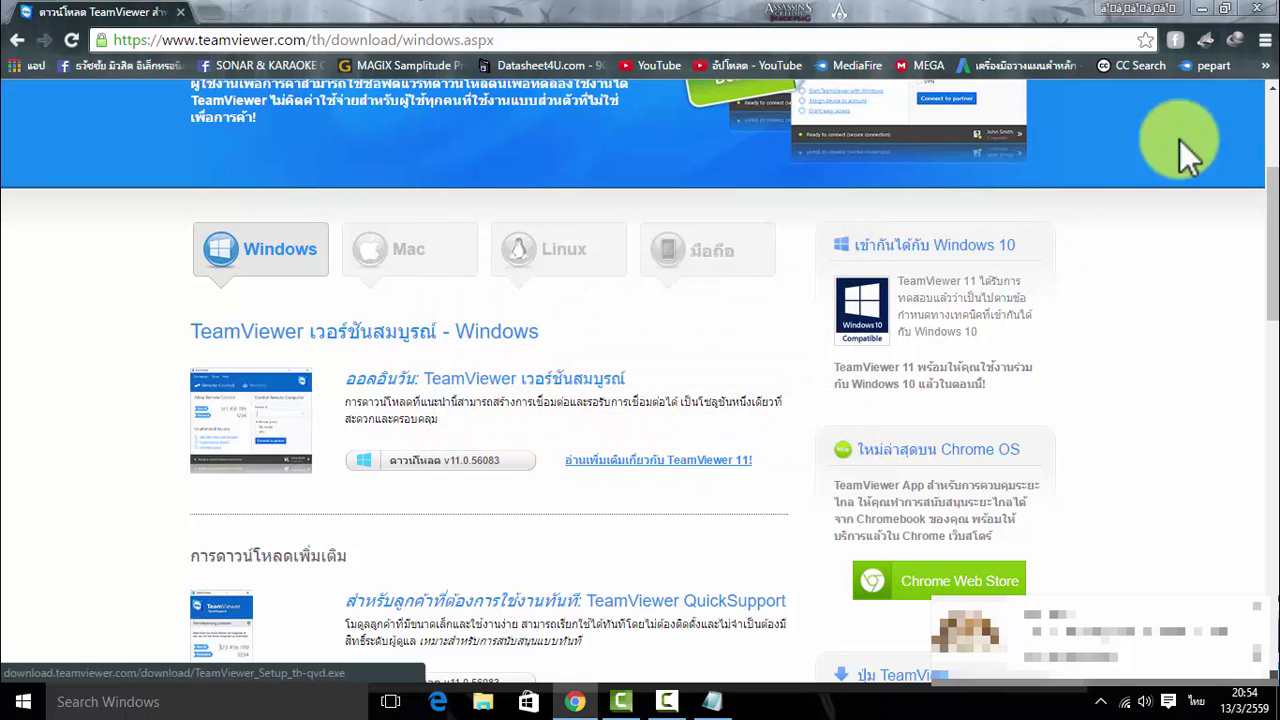
# Close Chrome and the Notepad note, then refresh the desktop to show the TeamViewer 11 Setup window
pyautogui.click(1256, 9)
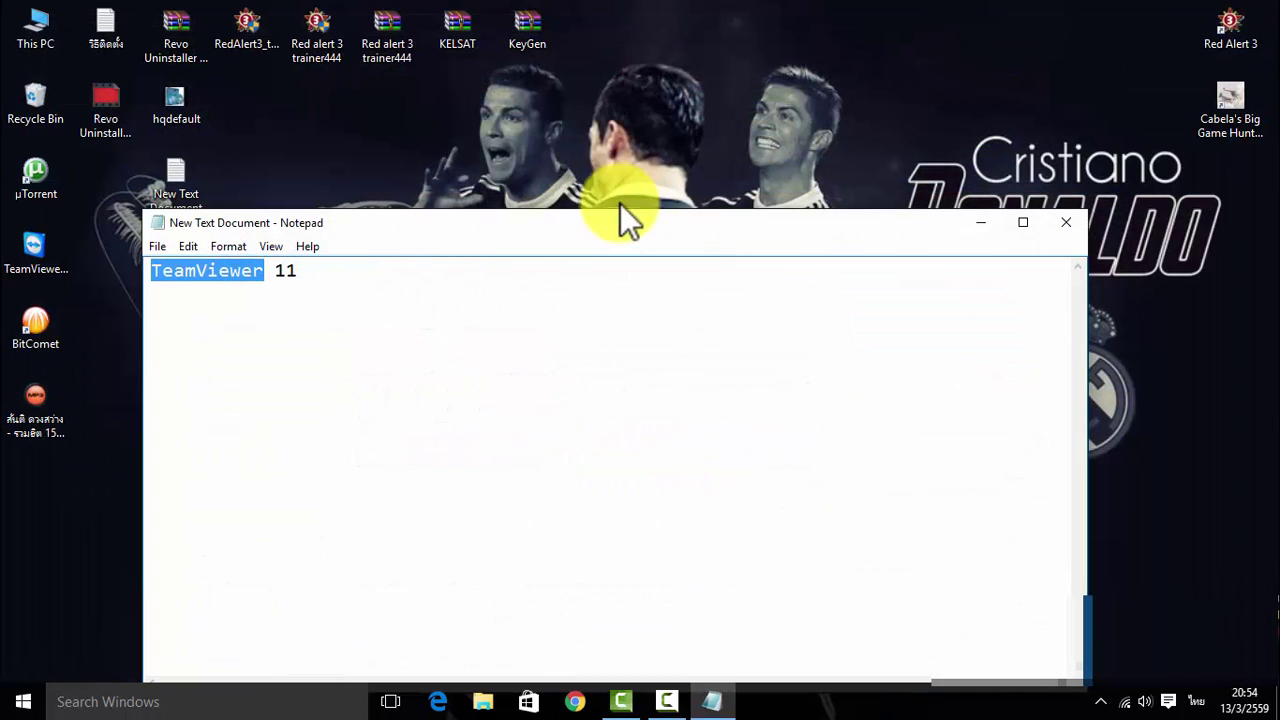
pyautogui.click(1066, 222)
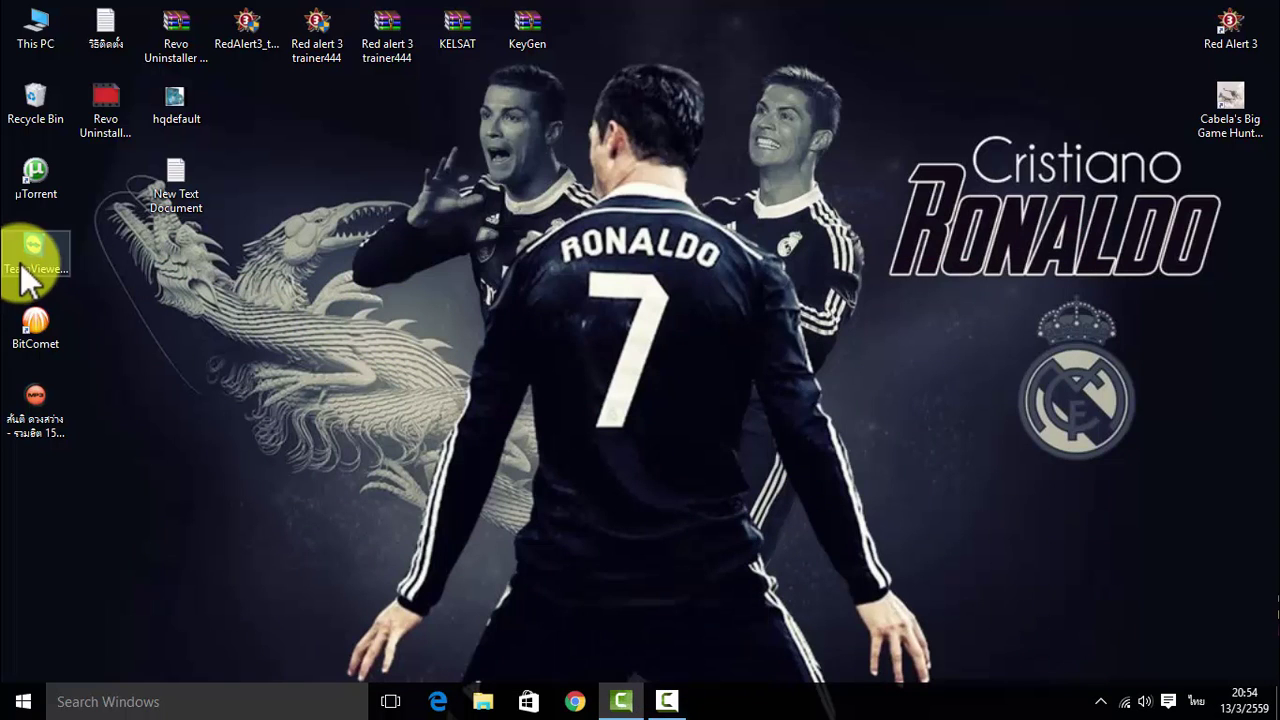
pyautogui.rightClick(684, 317)
pyautogui.click(755, 372)
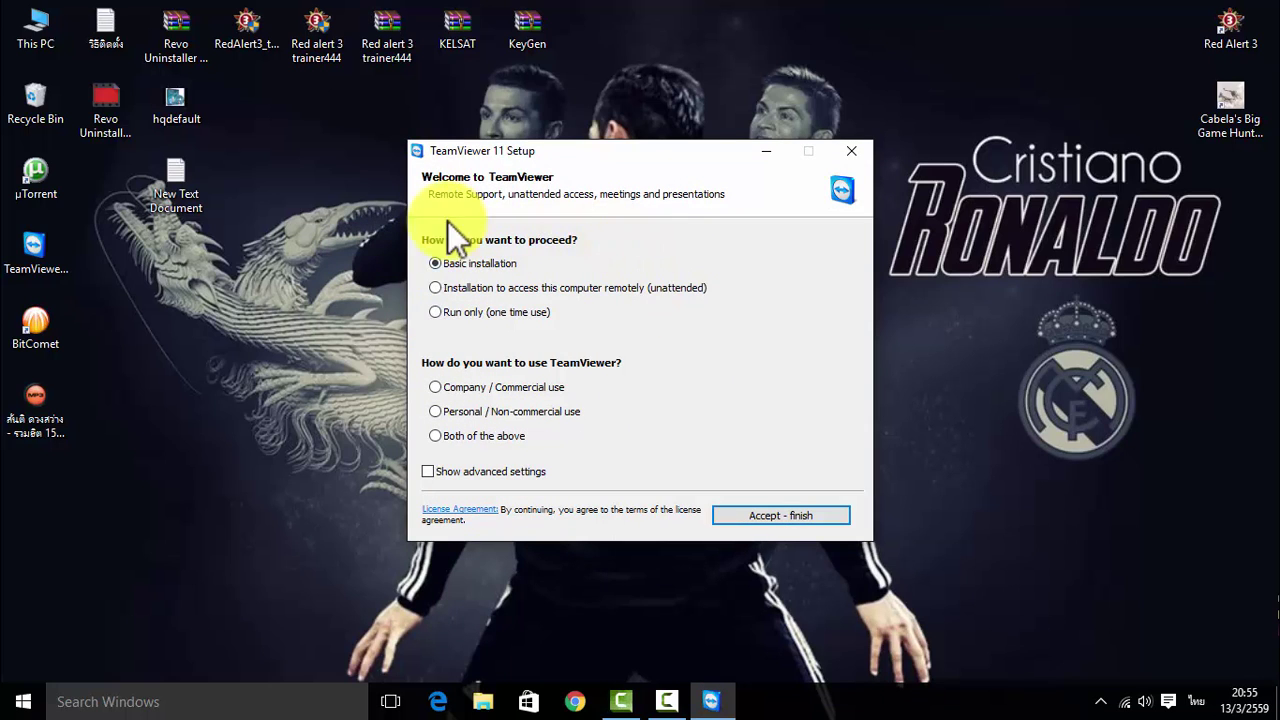
# Choose Personal / Non-commercial use, tick Show advanced settings, and accept the licence to continue
pyautogui.click(438, 413)
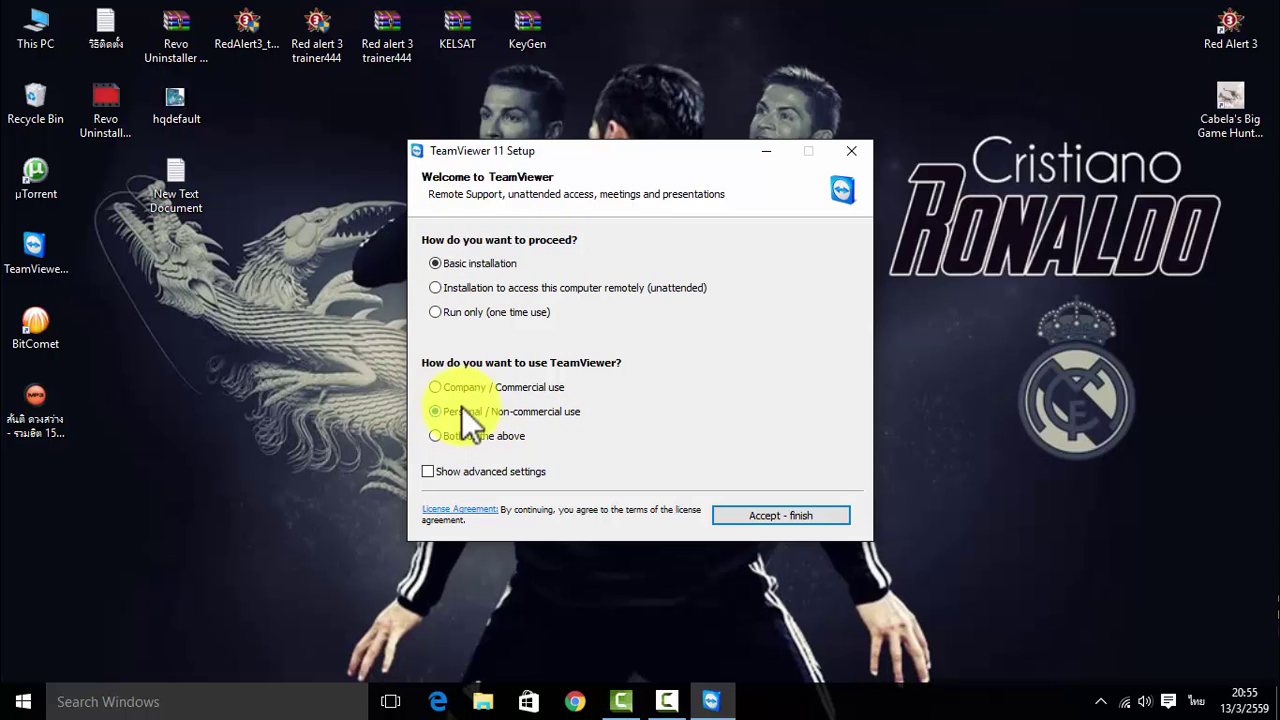
pyautogui.click(436, 388)
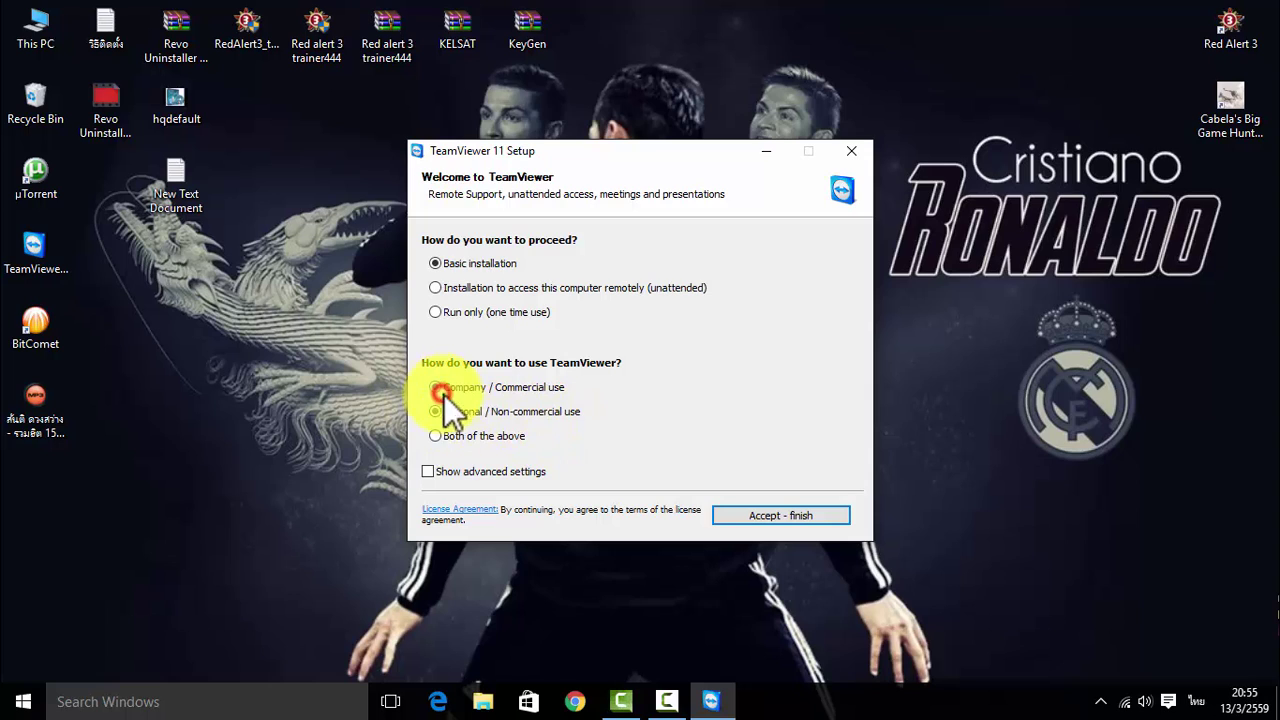
pyautogui.click(438, 437)
pyautogui.click(454, 416)
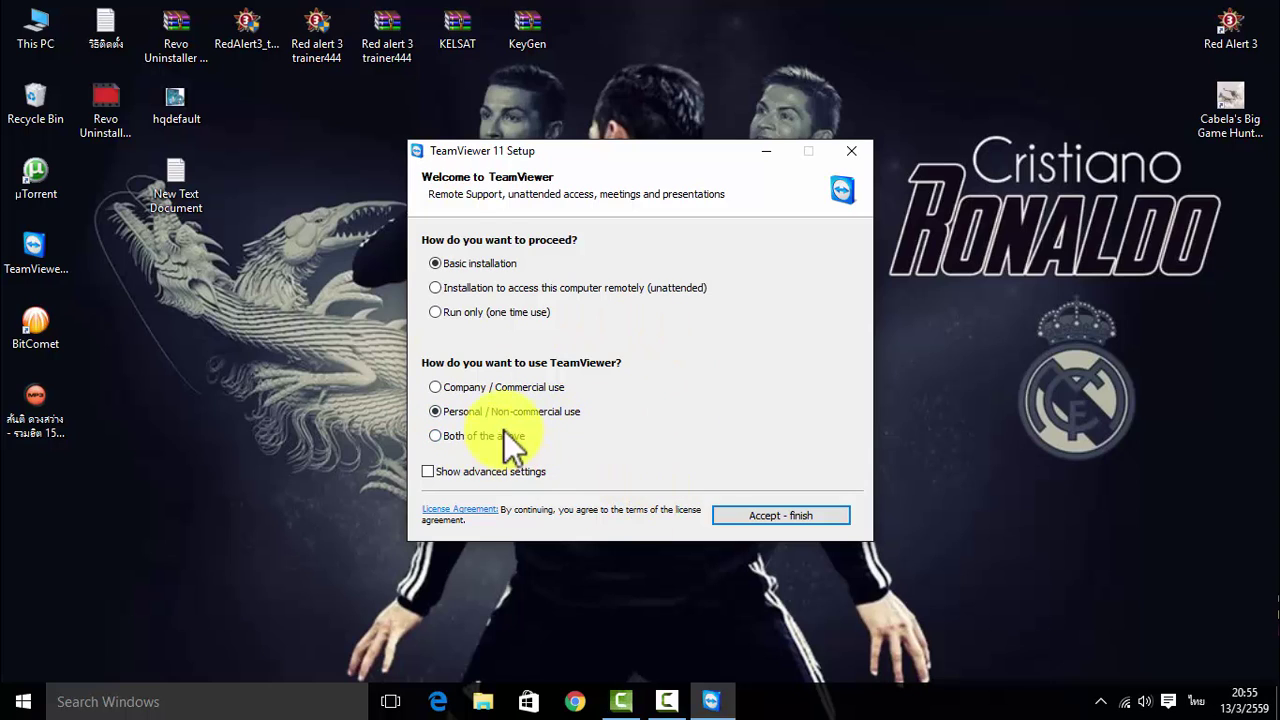
pyautogui.click(428, 472)
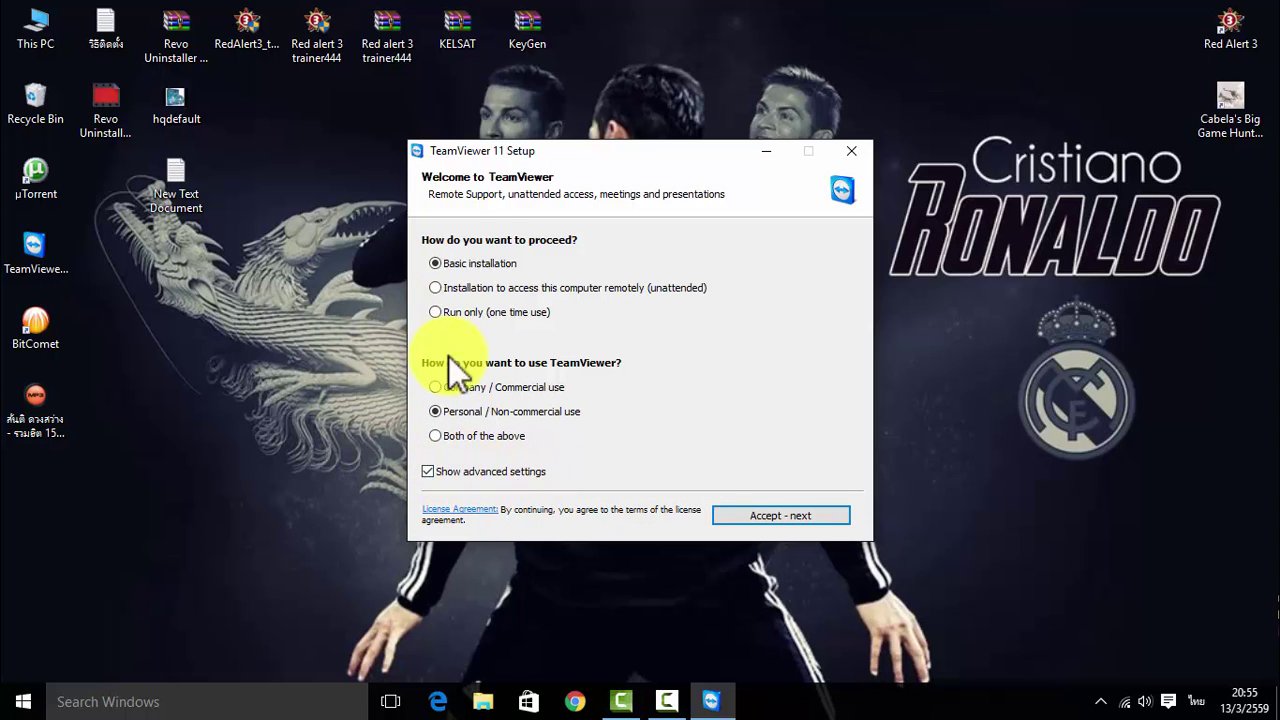
pyautogui.click(758, 516)
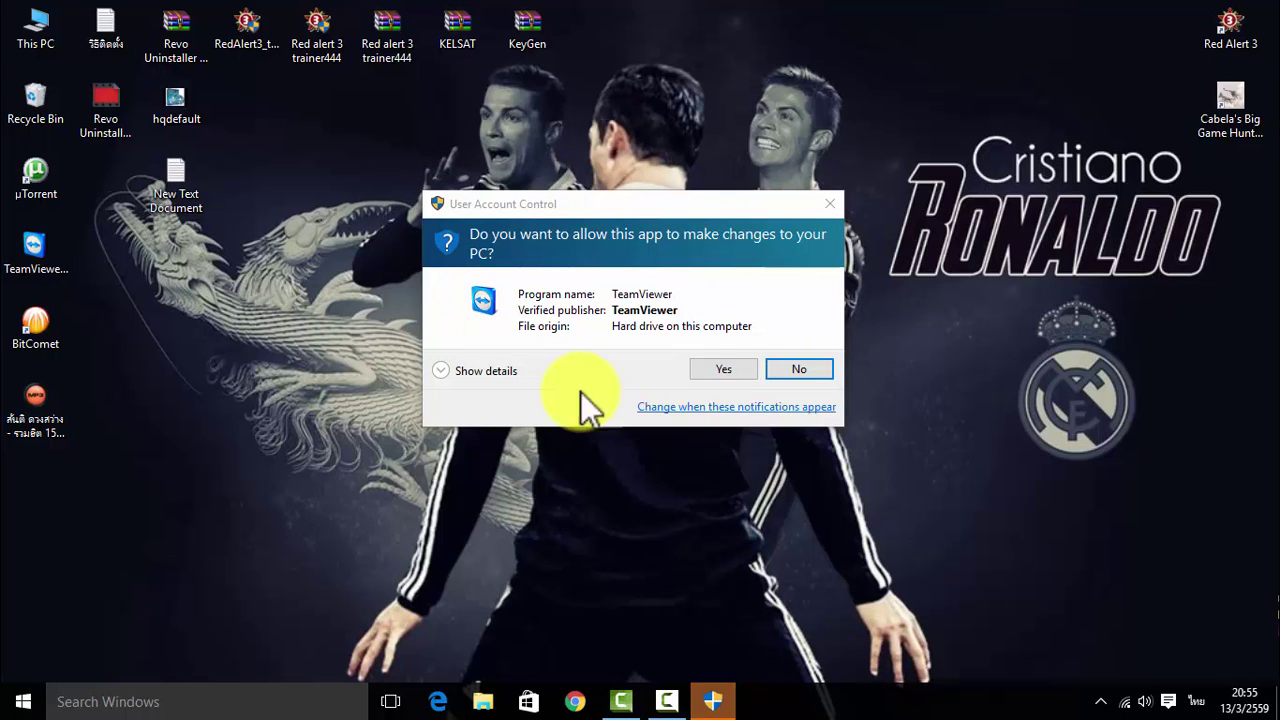
# Allow TeamViewer's changes and start installing into C:\Program Files (x86)\TeamViewer
pyautogui.click(726, 370)
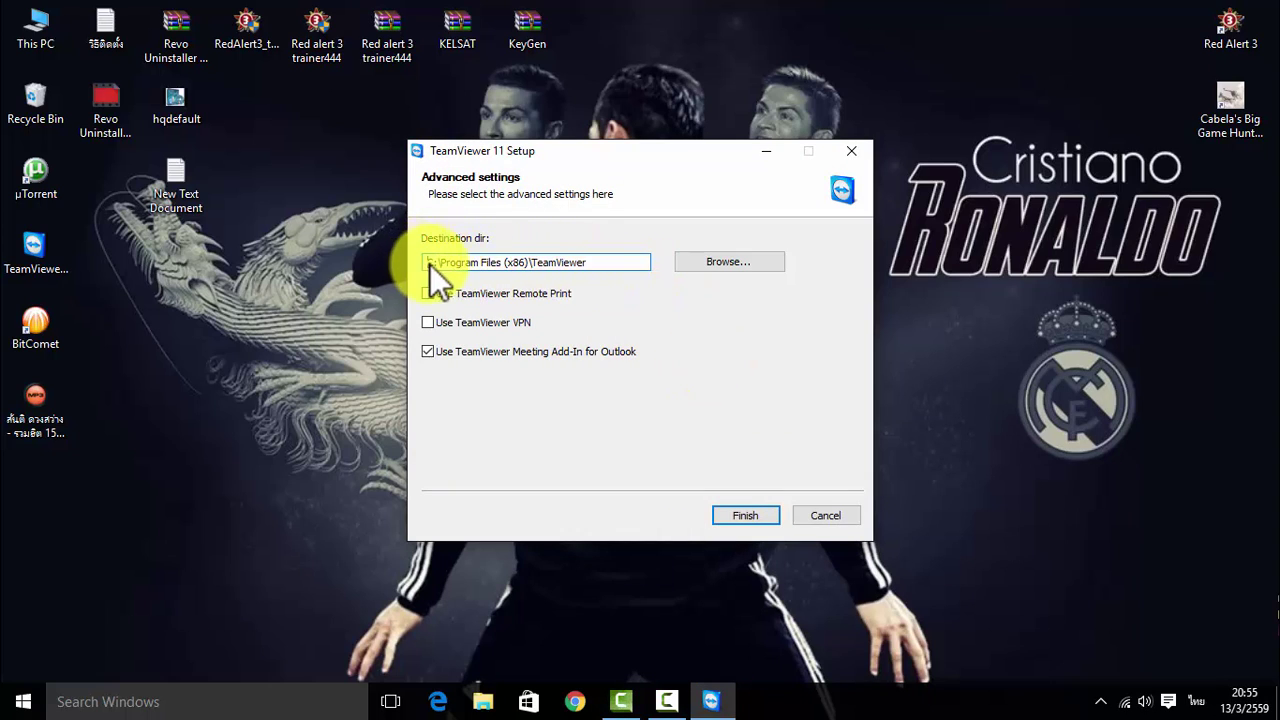
pyautogui.moveTo(430, 264); pyautogui.dragTo(608, 289)
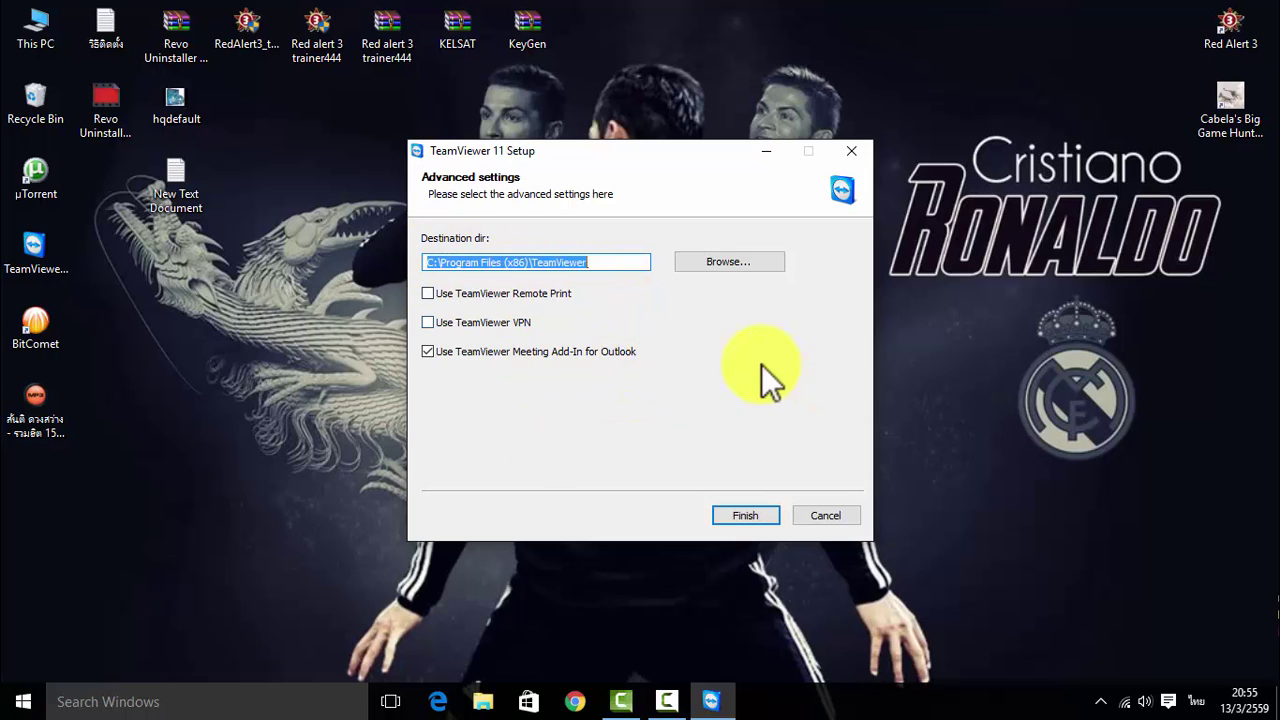
pyautogui.click(743, 516)
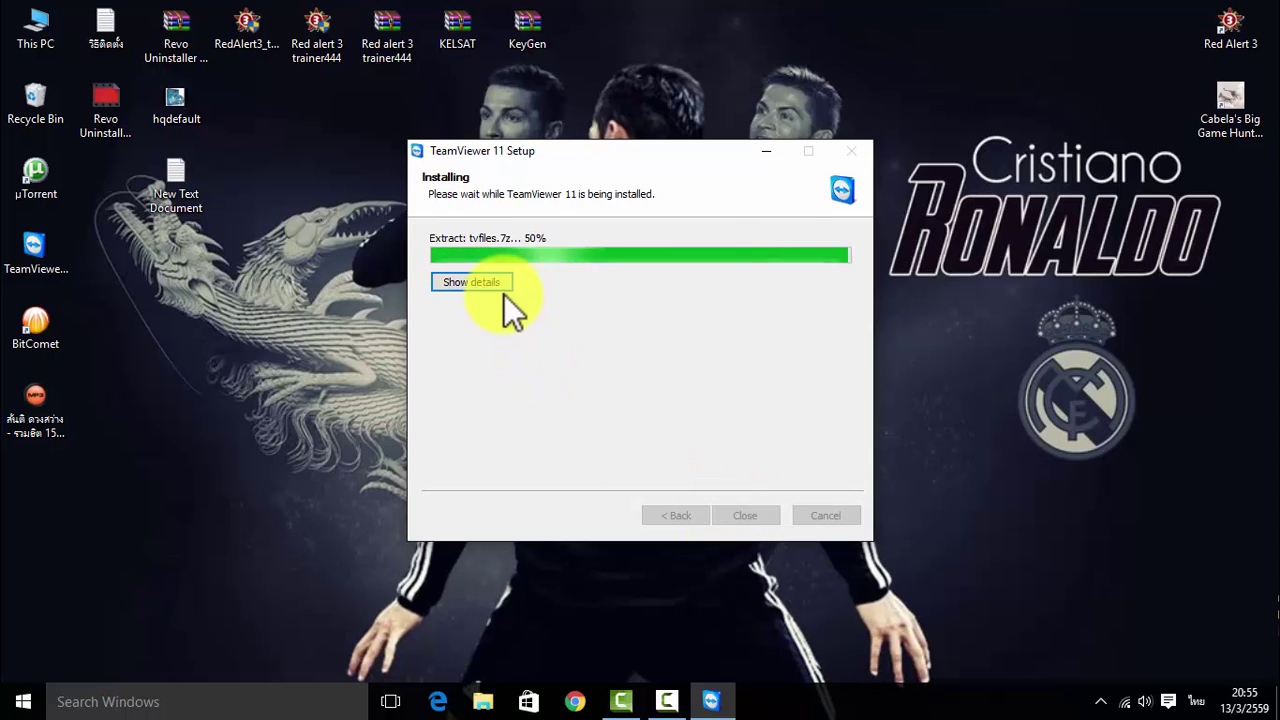
# Show the installation details and shift the setup window slightly left while it installs
pyautogui.click(502, 287)
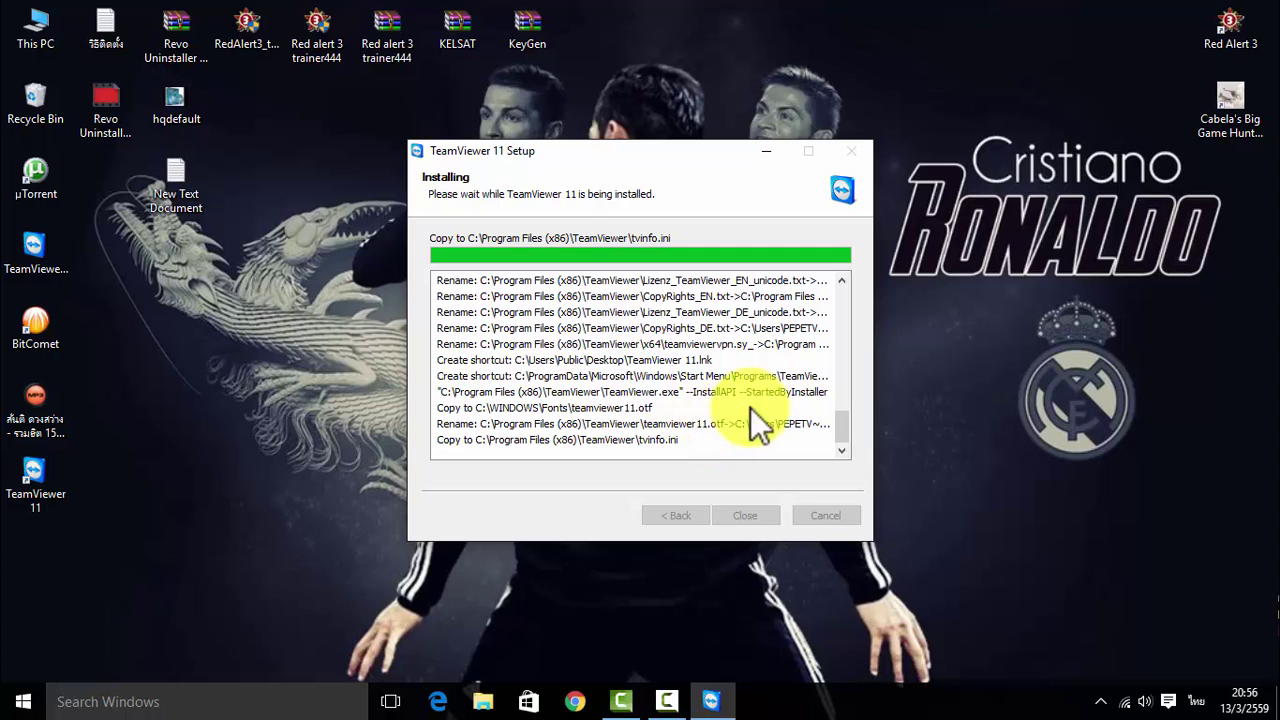
pyautogui.moveTo(467, 150); pyautogui.dragTo(426, 157)
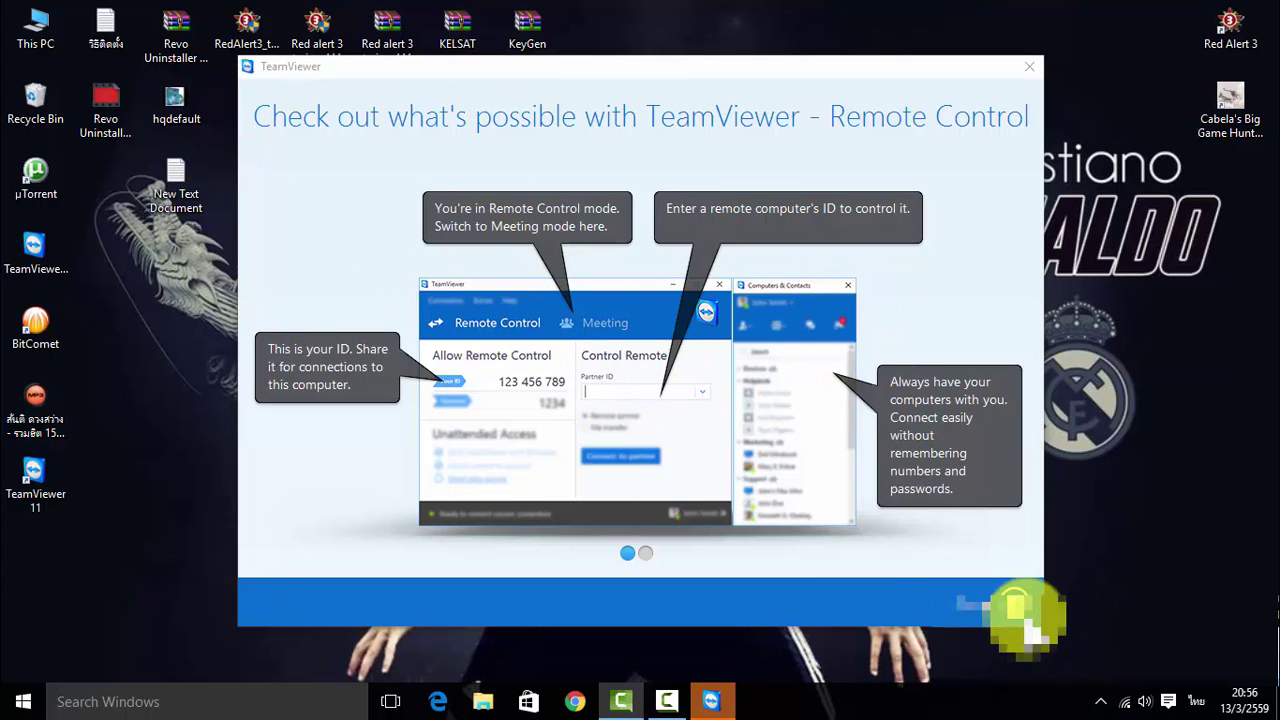
# Close the welcome slideshow from its blue footer to open the main TeamViewer window
pyautogui.click(1015, 612)
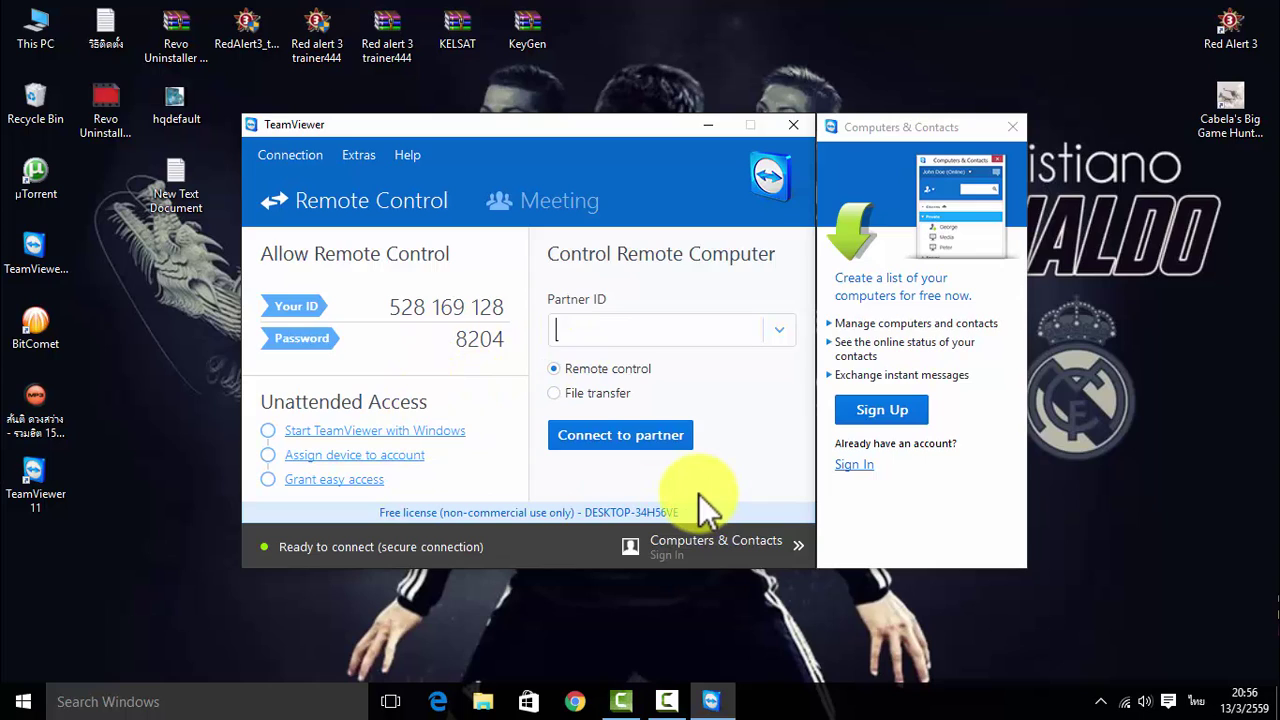
# Open Options from the Extras menu
pyautogui.click(359, 153)
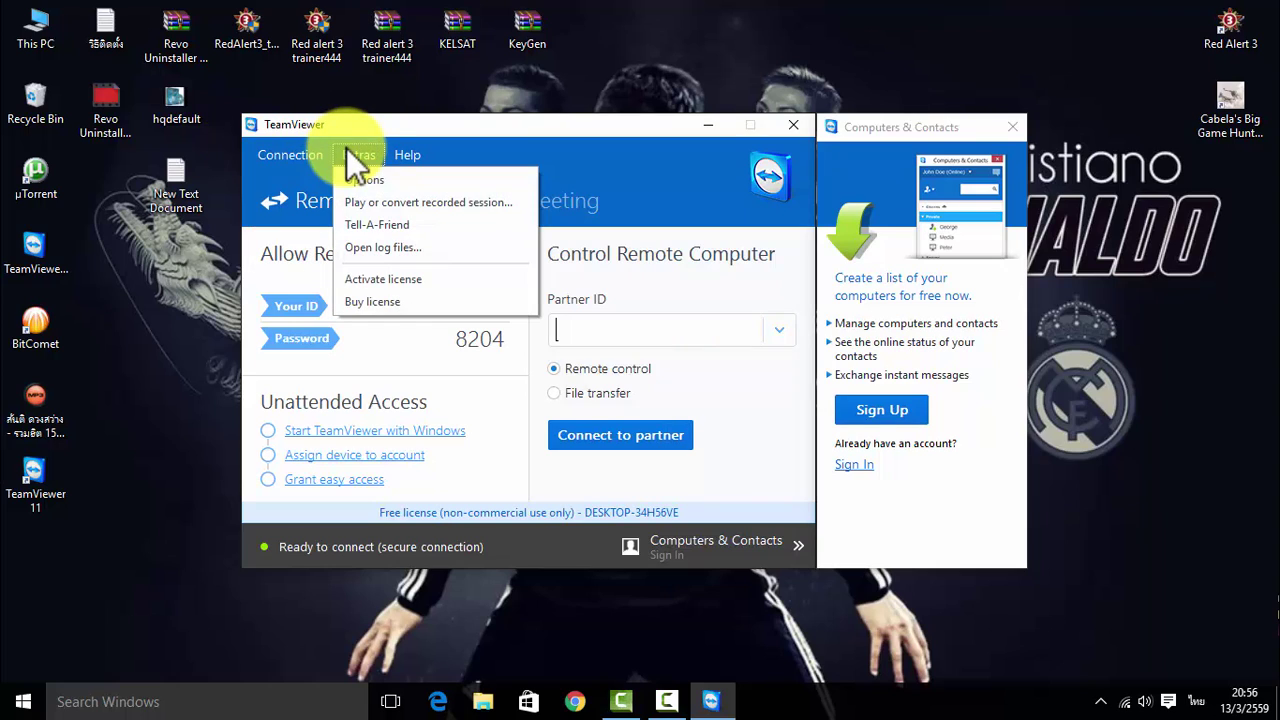
pyautogui.moveTo(395, 153)
pyautogui.moveTo(352, 156)
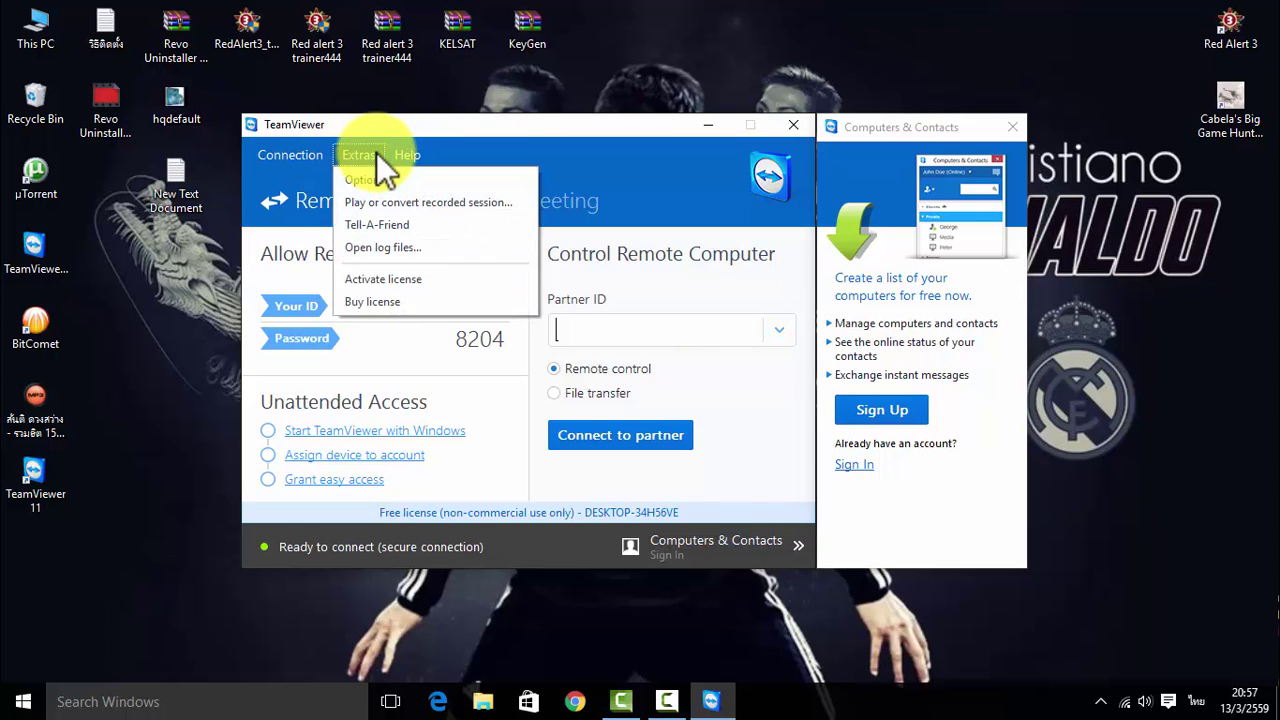
pyautogui.click(371, 182)
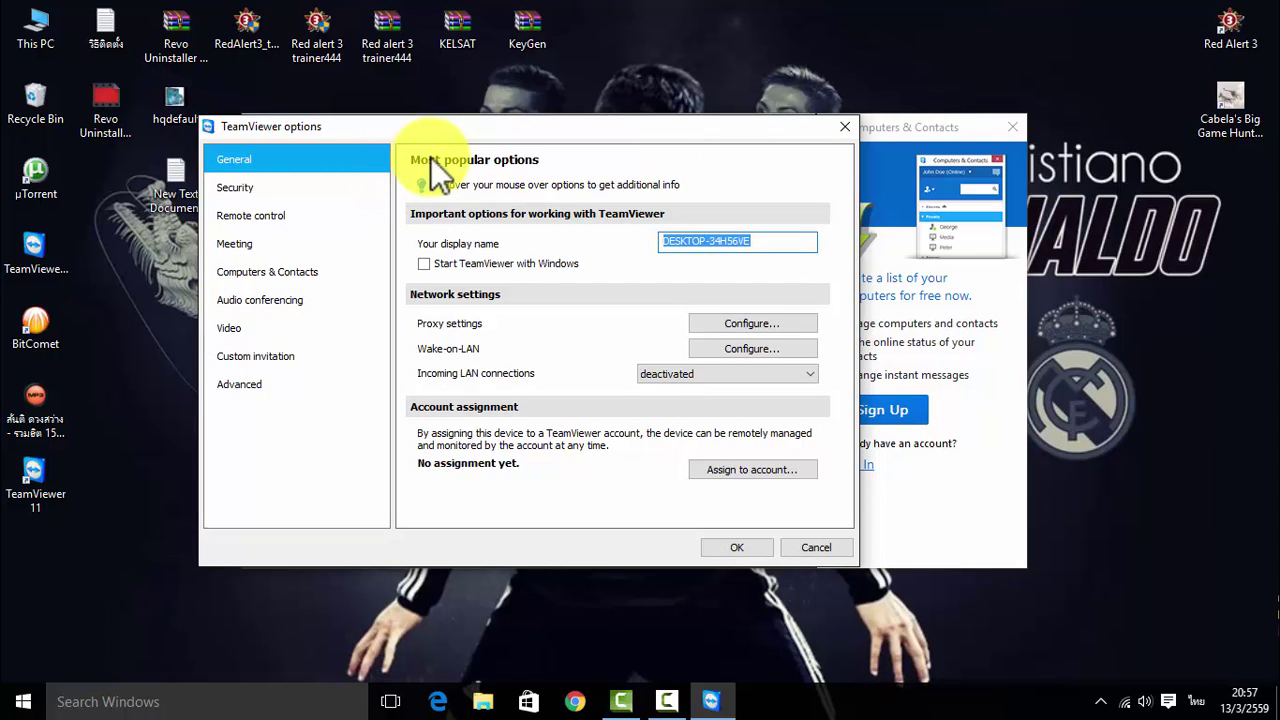
# Under Advanced options, set Display language to Thai (ไทย) and confirm with OK
pyautogui.click(247, 384)
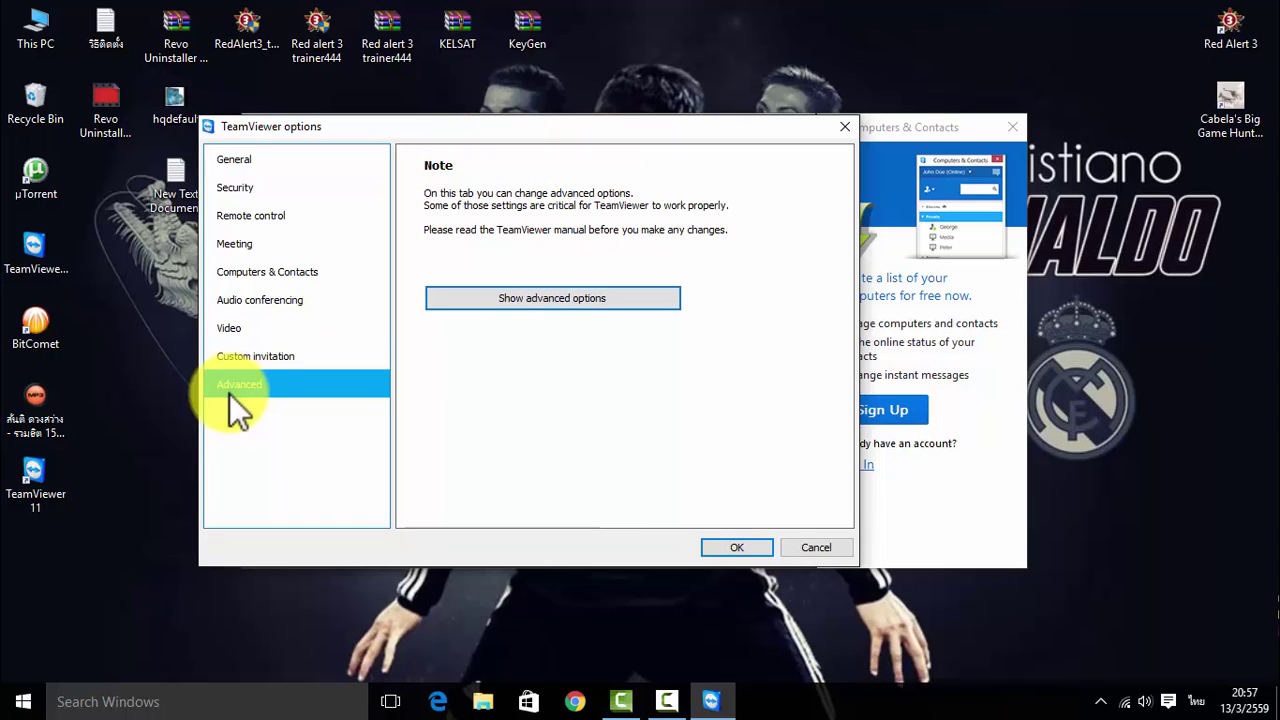
pyautogui.click(504, 306)
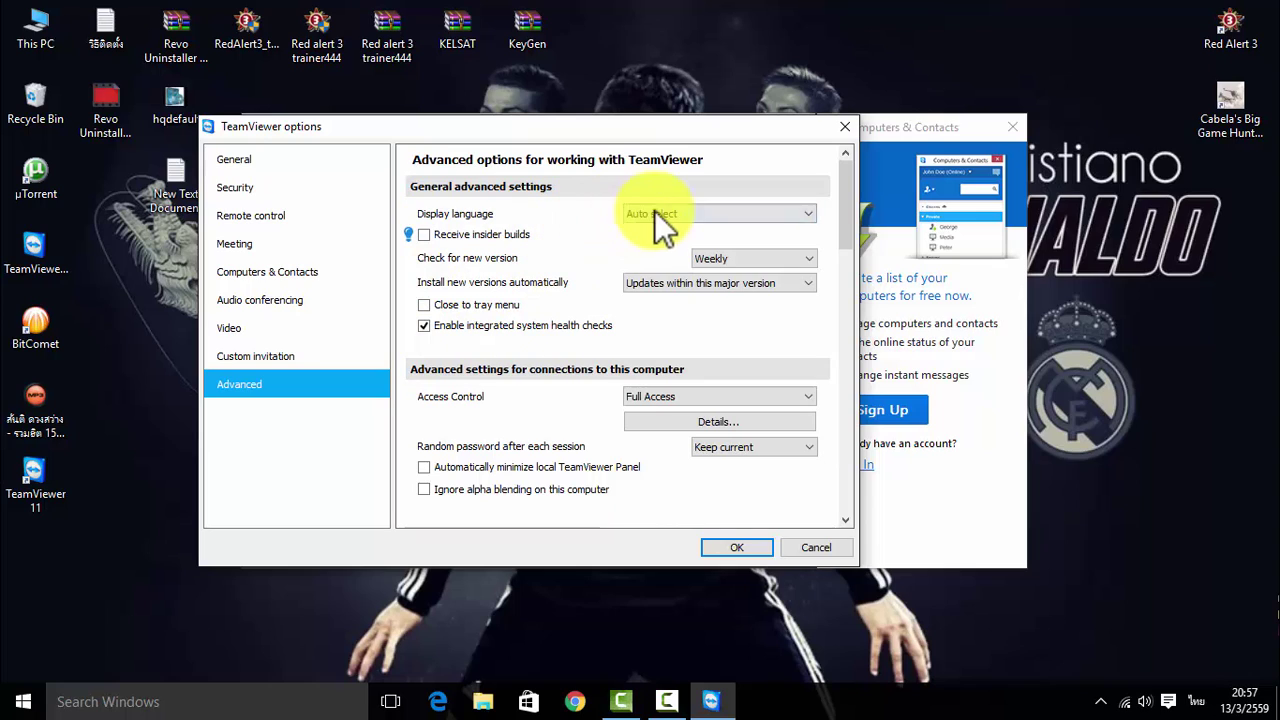
pyautogui.click(777, 213)
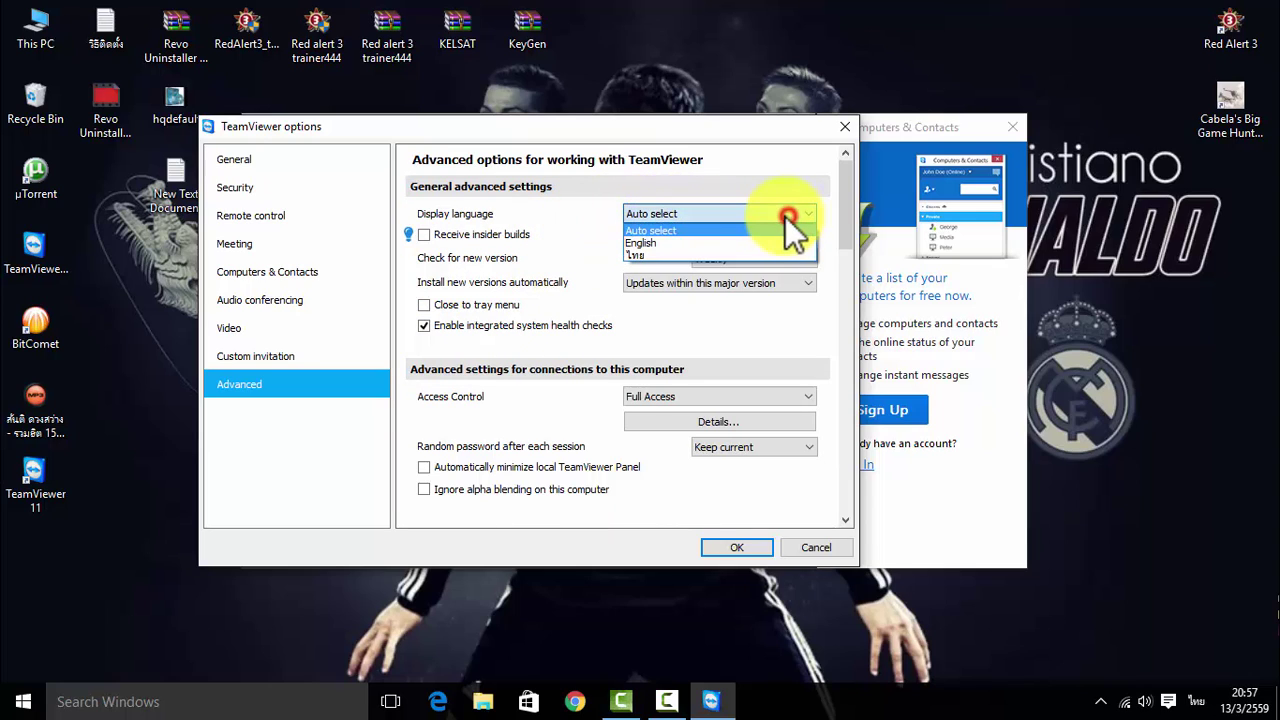
pyautogui.click(644, 257)
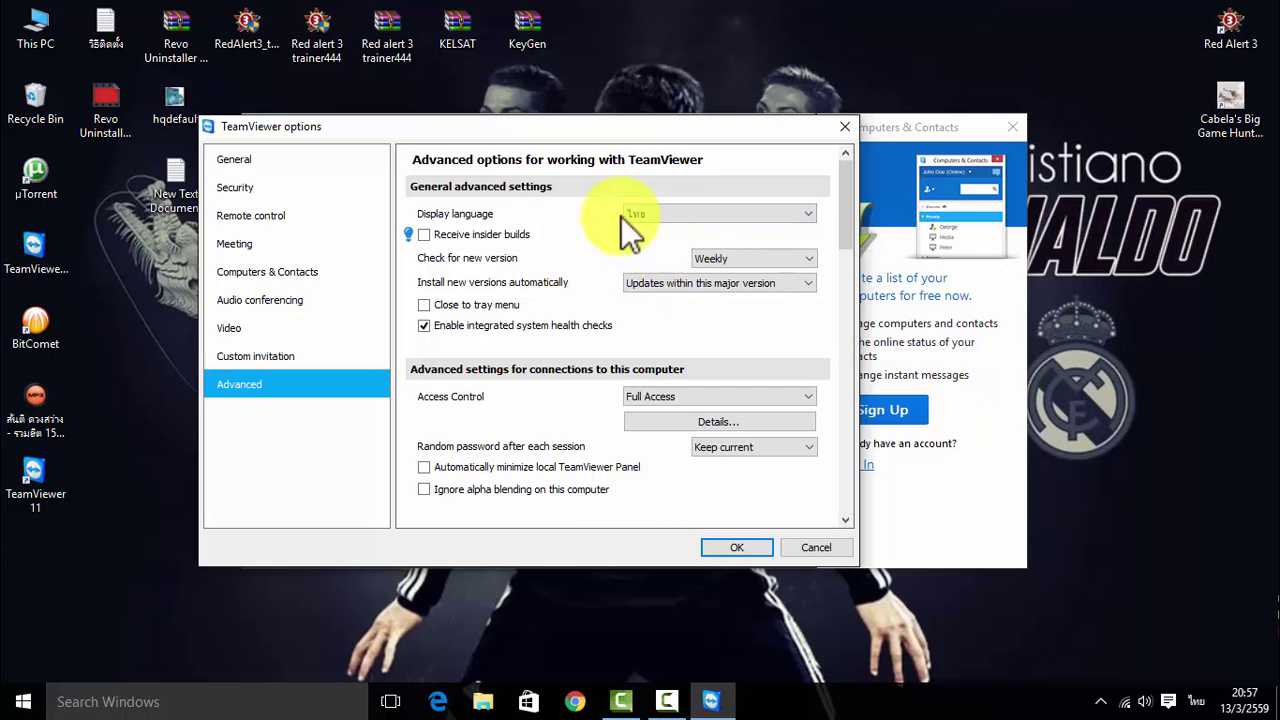
pyautogui.click(731, 546)
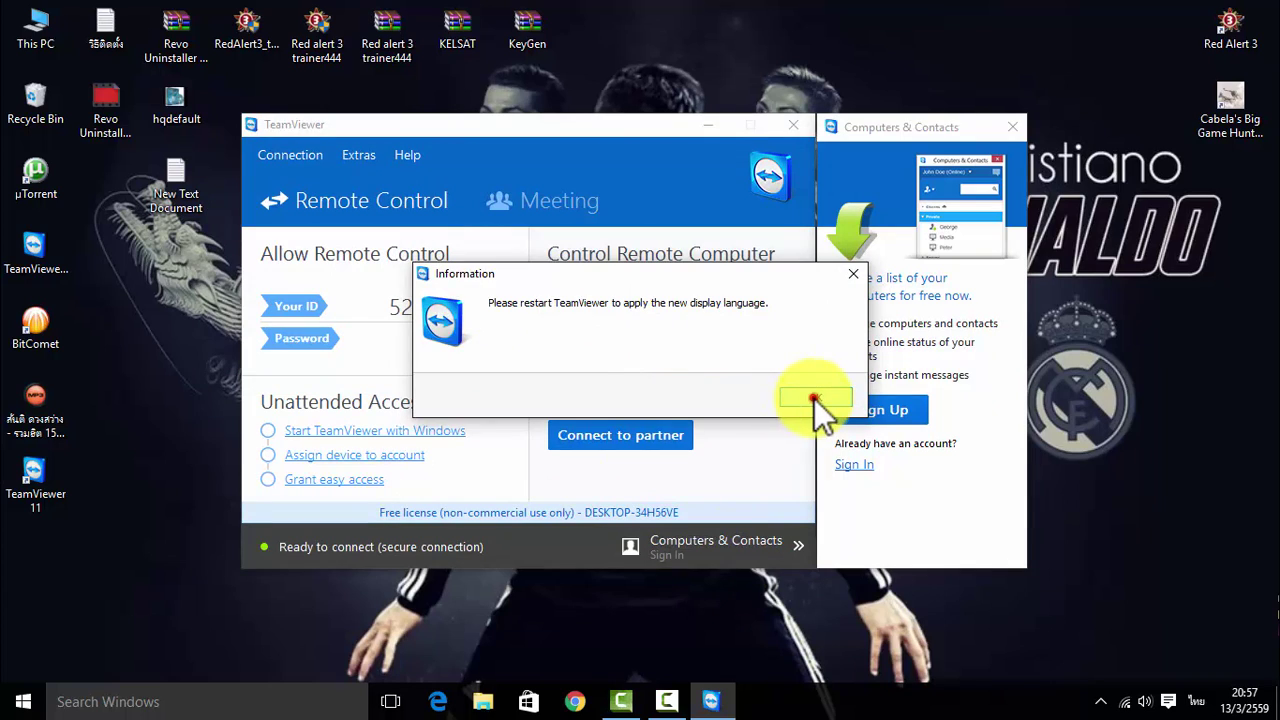
# Dismiss the restart notice and close the main TeamViewer window and its leftover popup
pyautogui.click(814, 398)
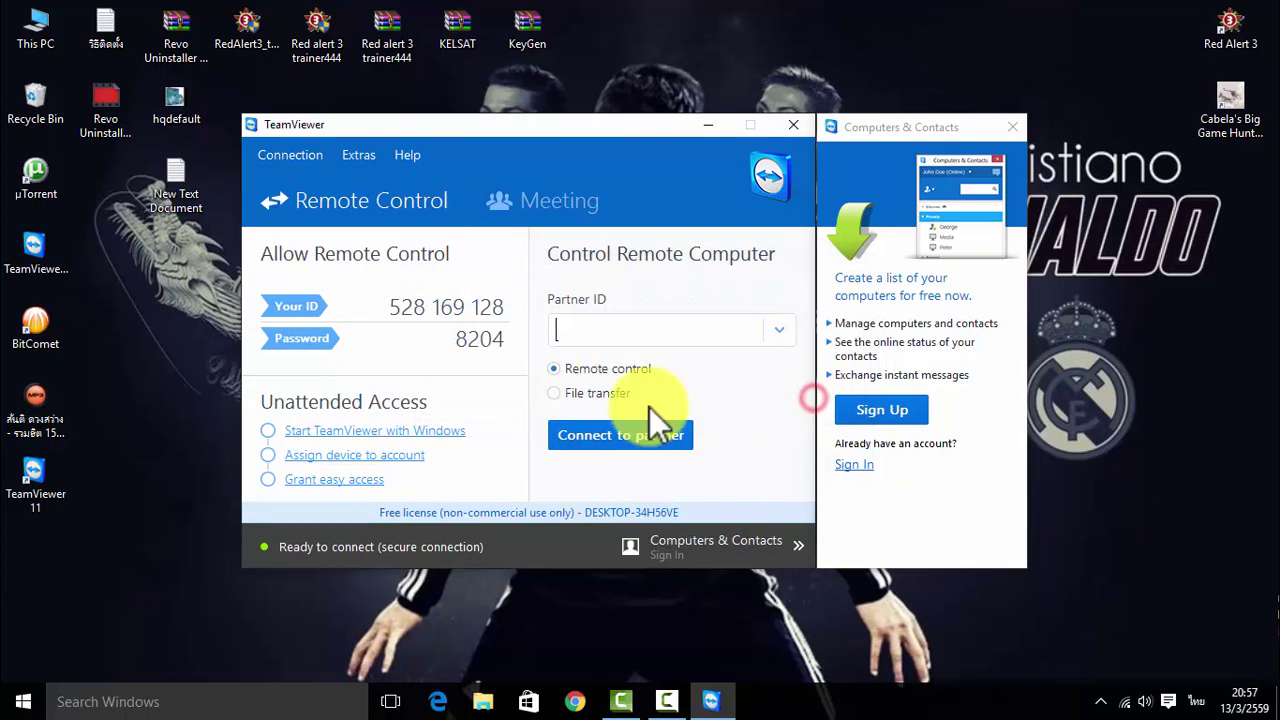
pyautogui.click(1099, 700)
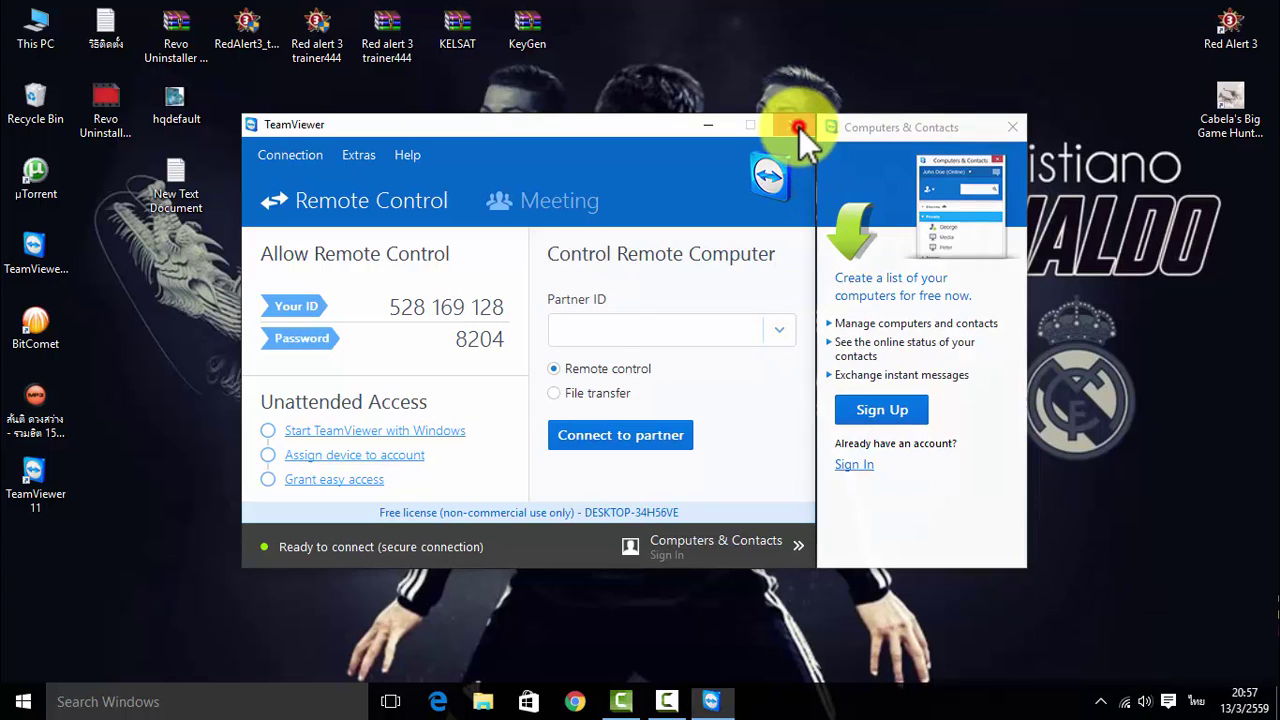
pyautogui.click(795, 127)
pyautogui.click(1099, 700)
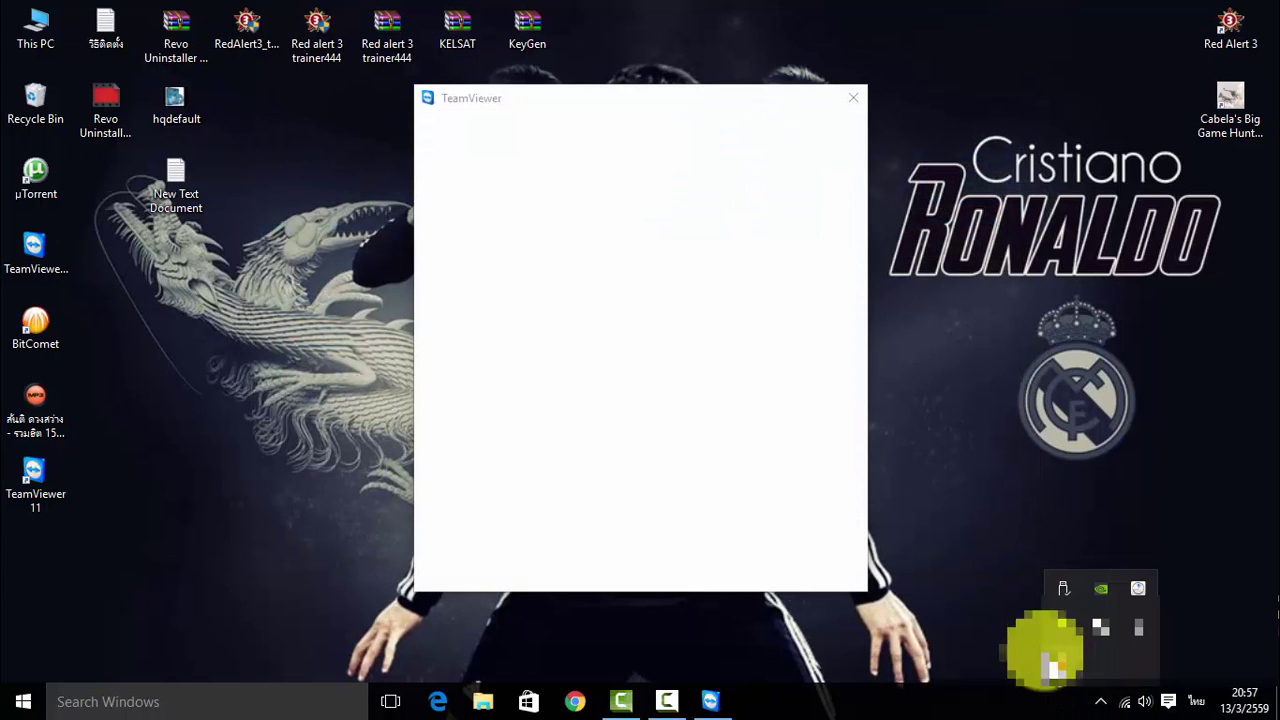
pyautogui.click(853, 97)
# Confirm TeamViewer is no longer running, then relaunch it from the TeamViewer 11 desktop shortcut
pyautogui.click(1099, 704)
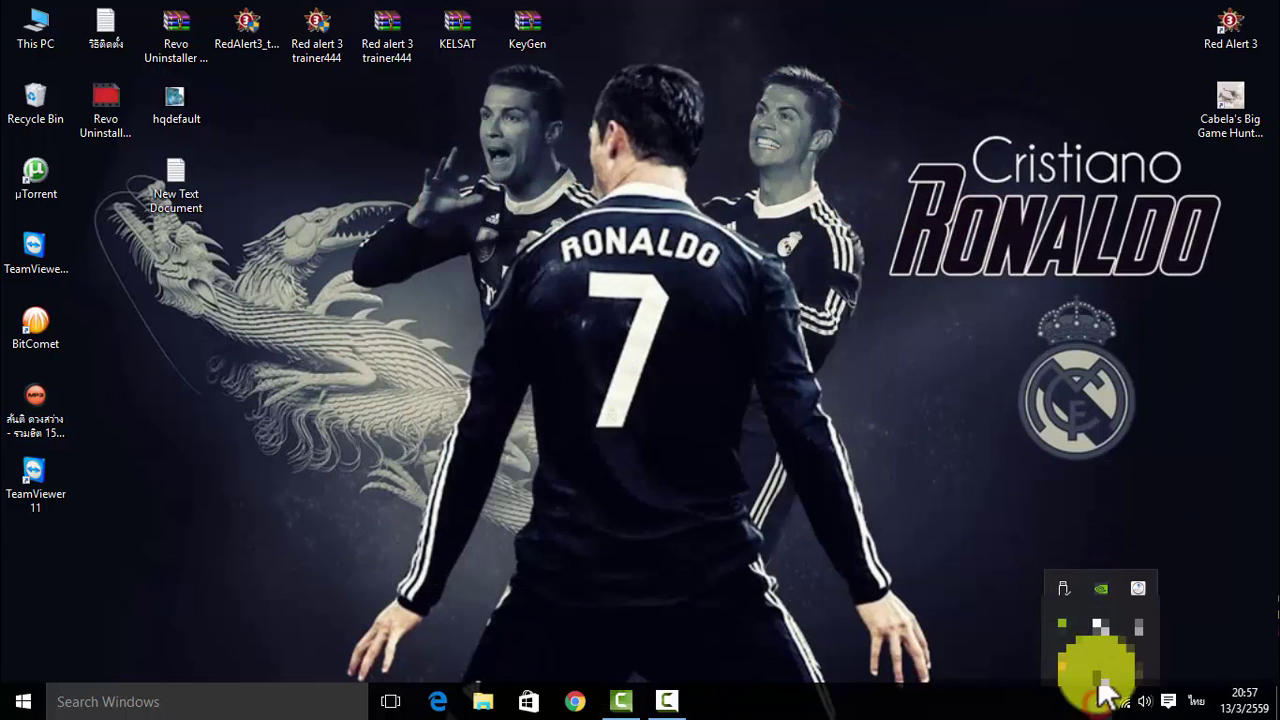
pyautogui.click(33, 463)
pyautogui.doubleClick(33, 463)
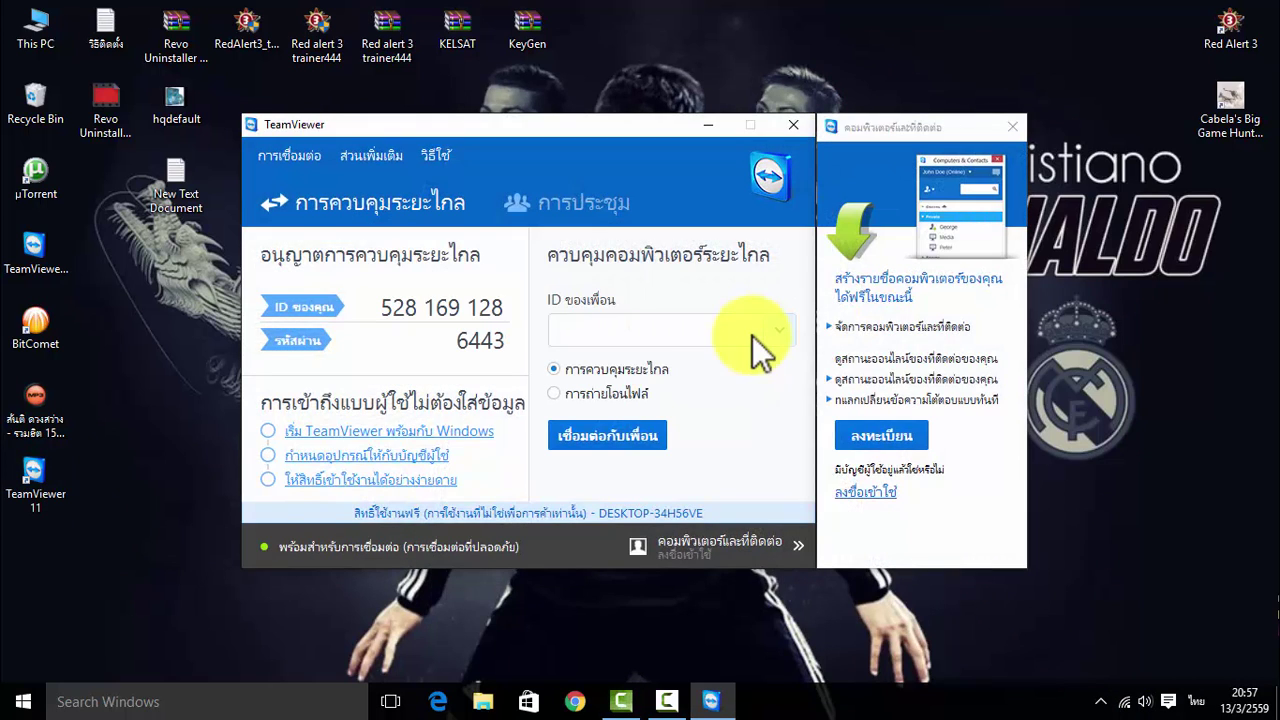
# Check the About box showing version 11.0.56083, close it, and bring up the contacts panel sign-in form
pyautogui.click(446, 159)
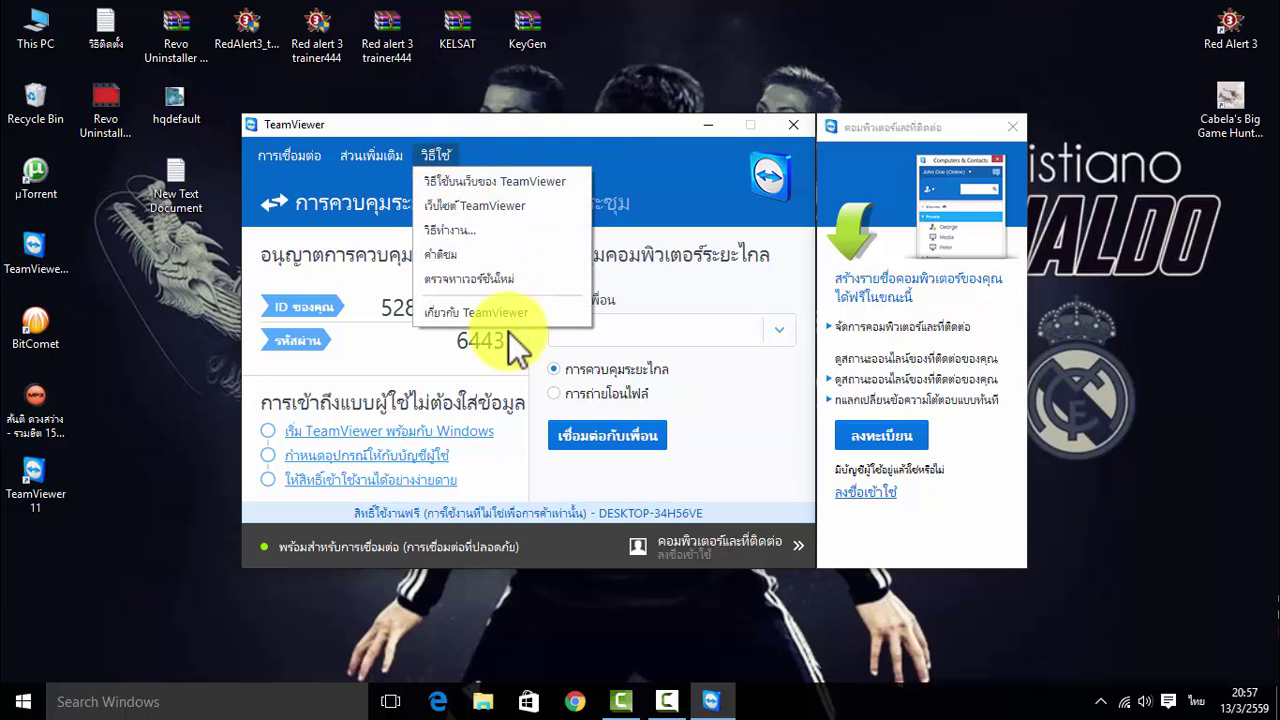
pyautogui.click(492, 306)
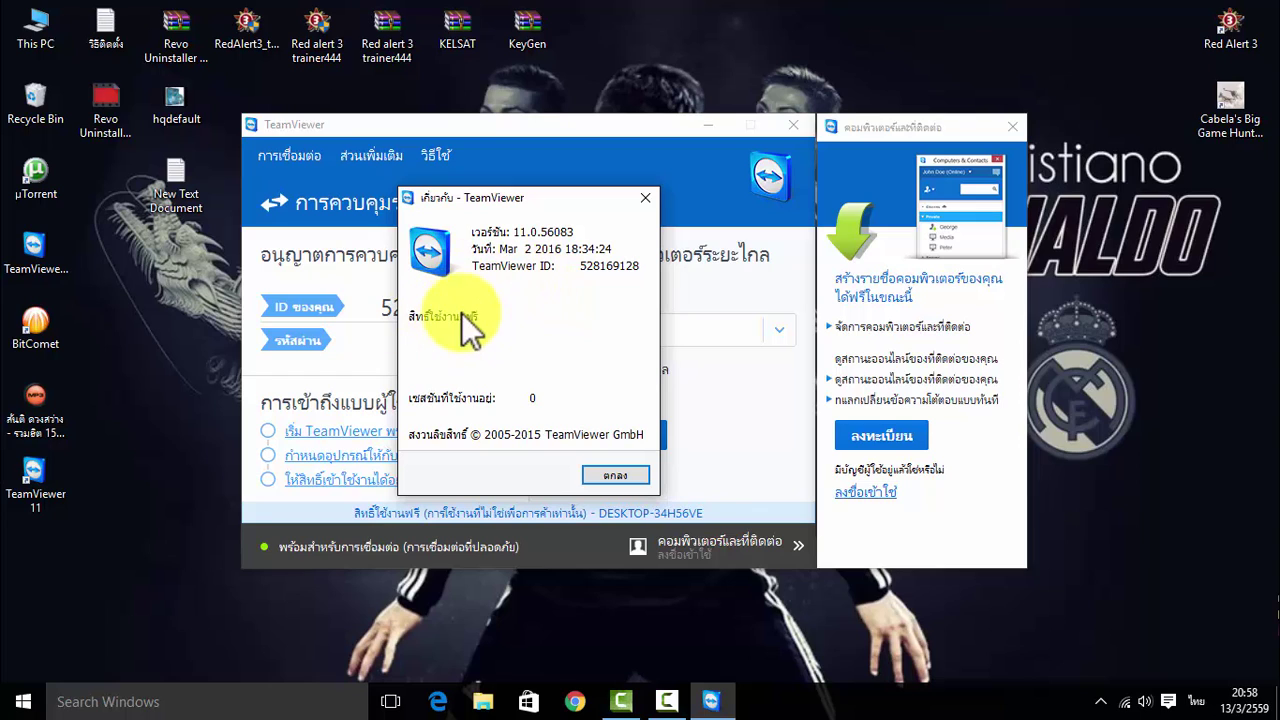
pyautogui.moveTo(513, 207); pyautogui.dragTo(469, 209)
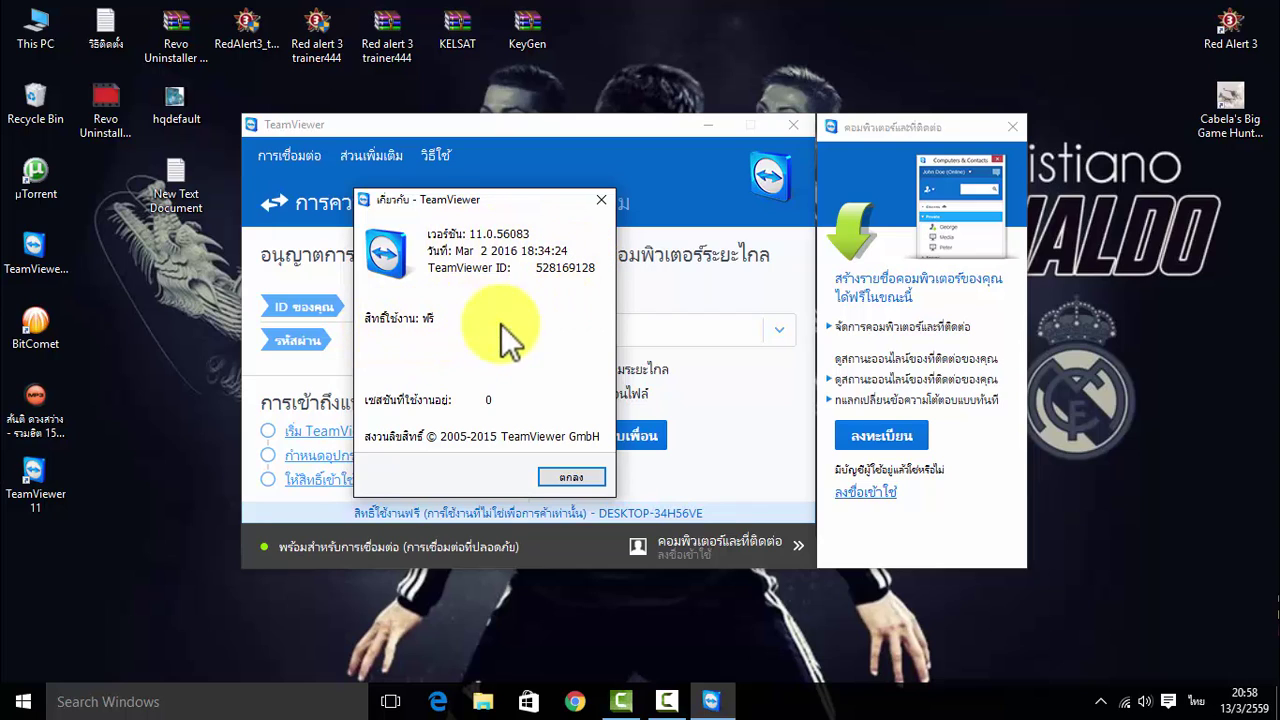
pyautogui.click(413, 399)
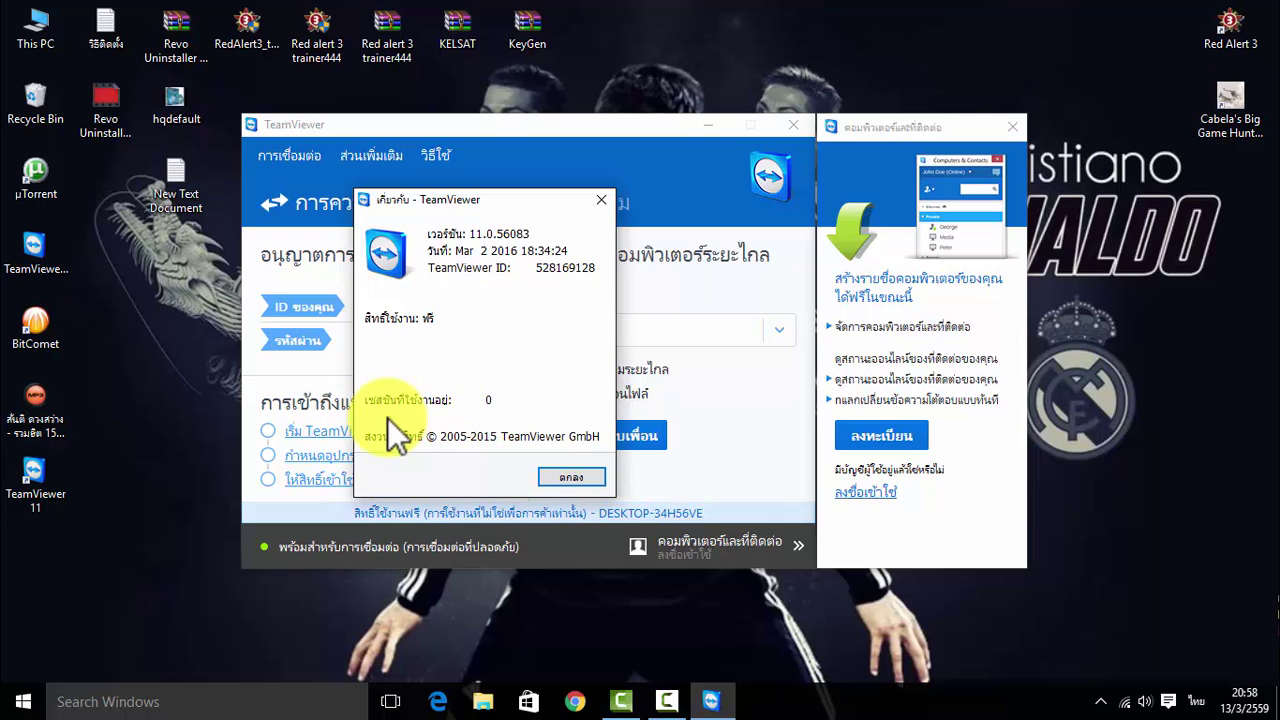
pyautogui.click(579, 477)
pyautogui.click(884, 494)
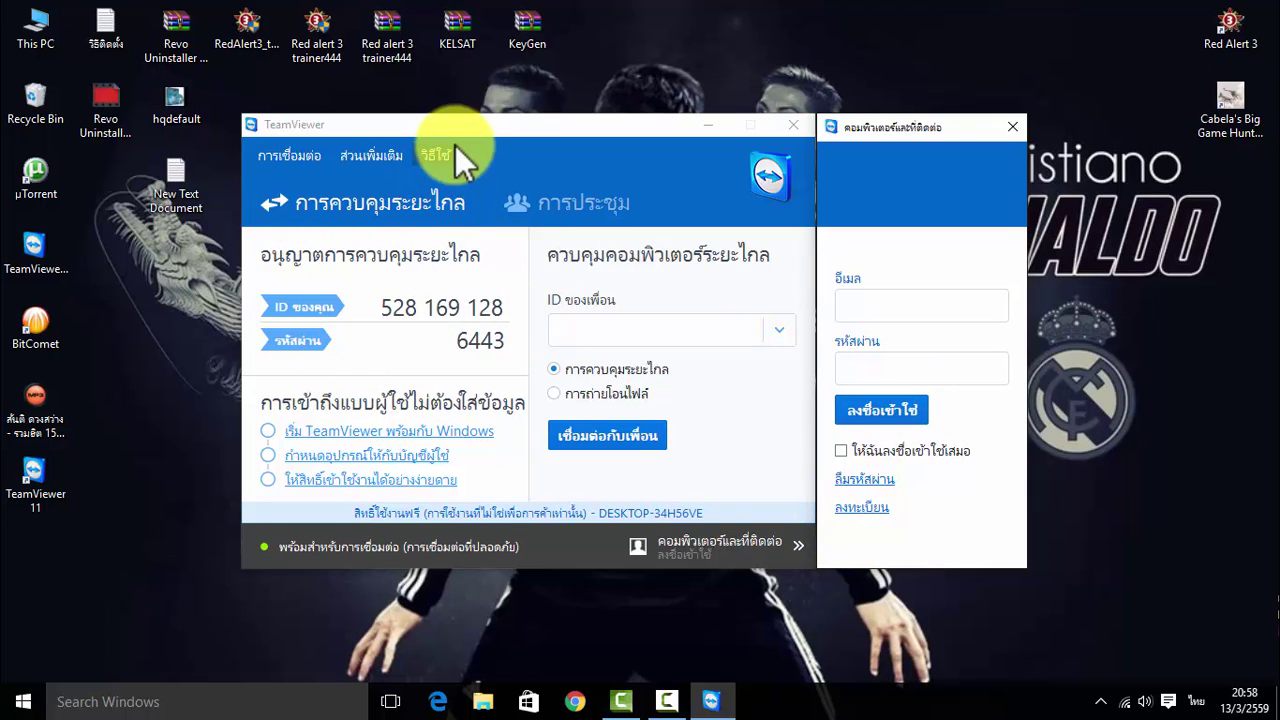
# Open the account wizard from the ลงทะเบียน link and select the prefilled name DESKTOP-34H56VE
pyautogui.moveTo(457, 128); pyautogui.dragTo(429, 128)
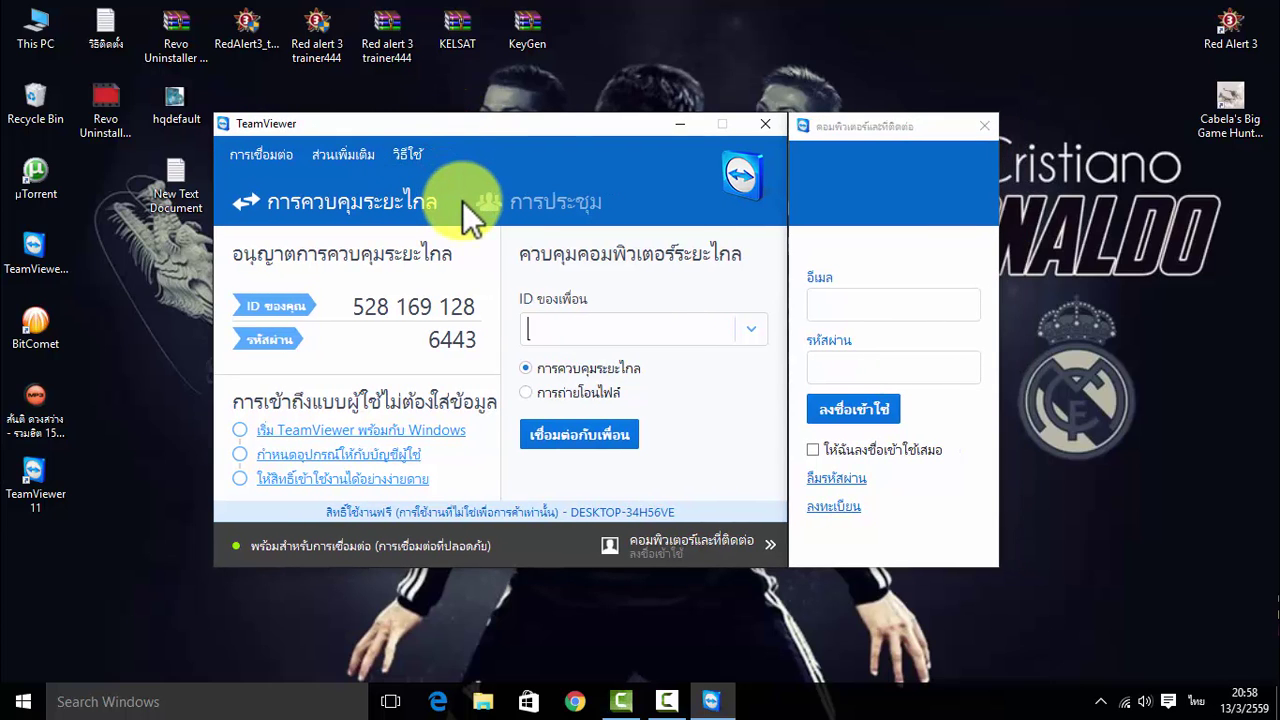
pyautogui.click(833, 507)
pyautogui.moveTo(559, 359); pyautogui.dragTo(689, 359)
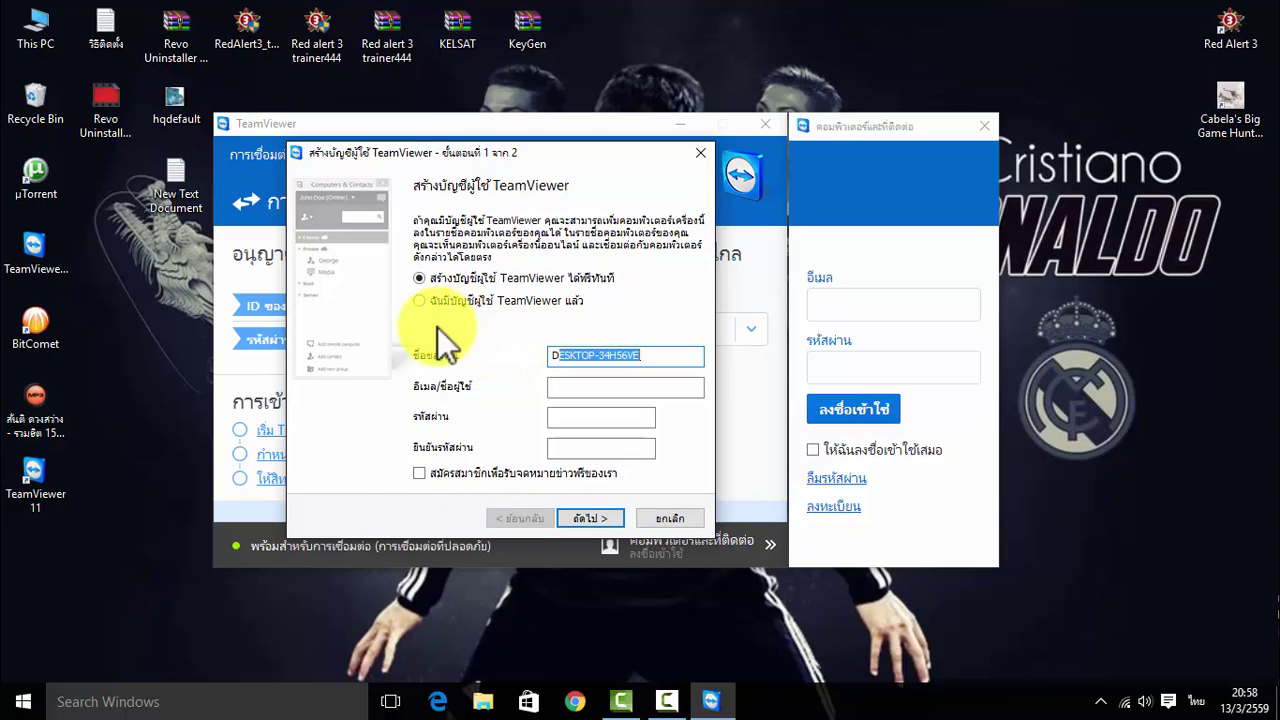
# Switch the wizard to an existing account and type the account username in English
pyautogui.click(421, 301)
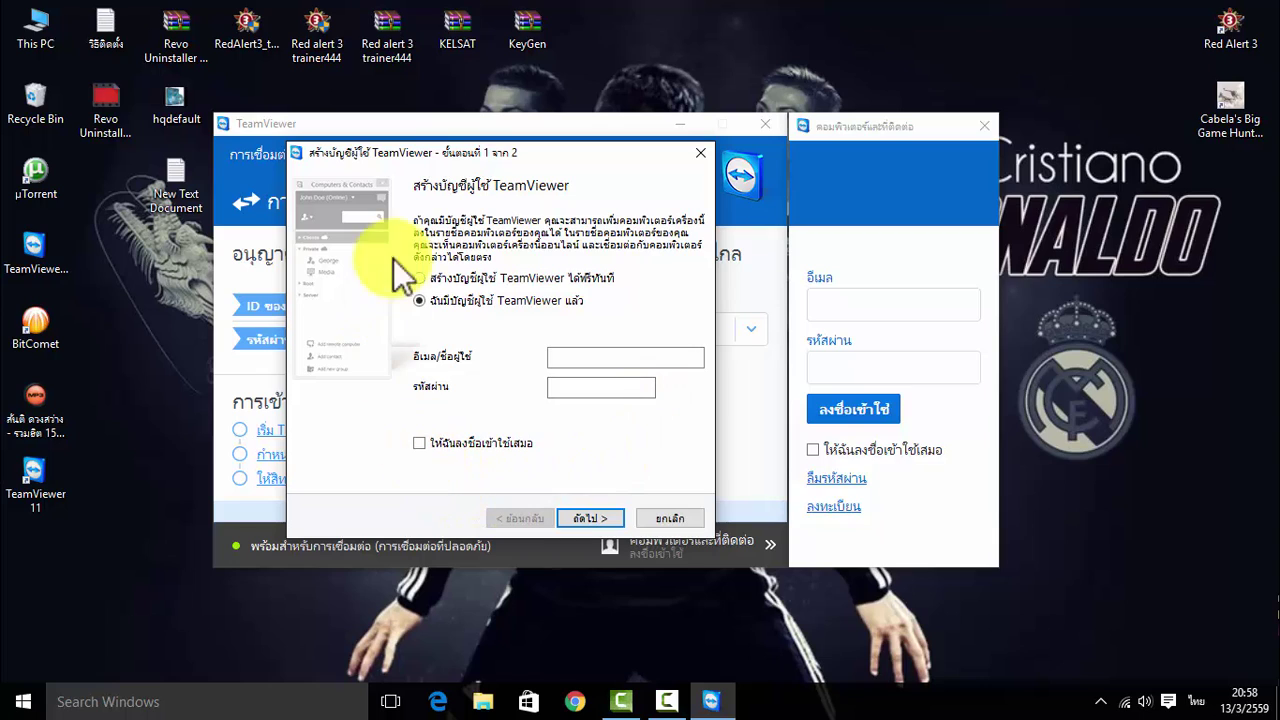
pyautogui.click(442, 280)
pyautogui.click(438, 295)
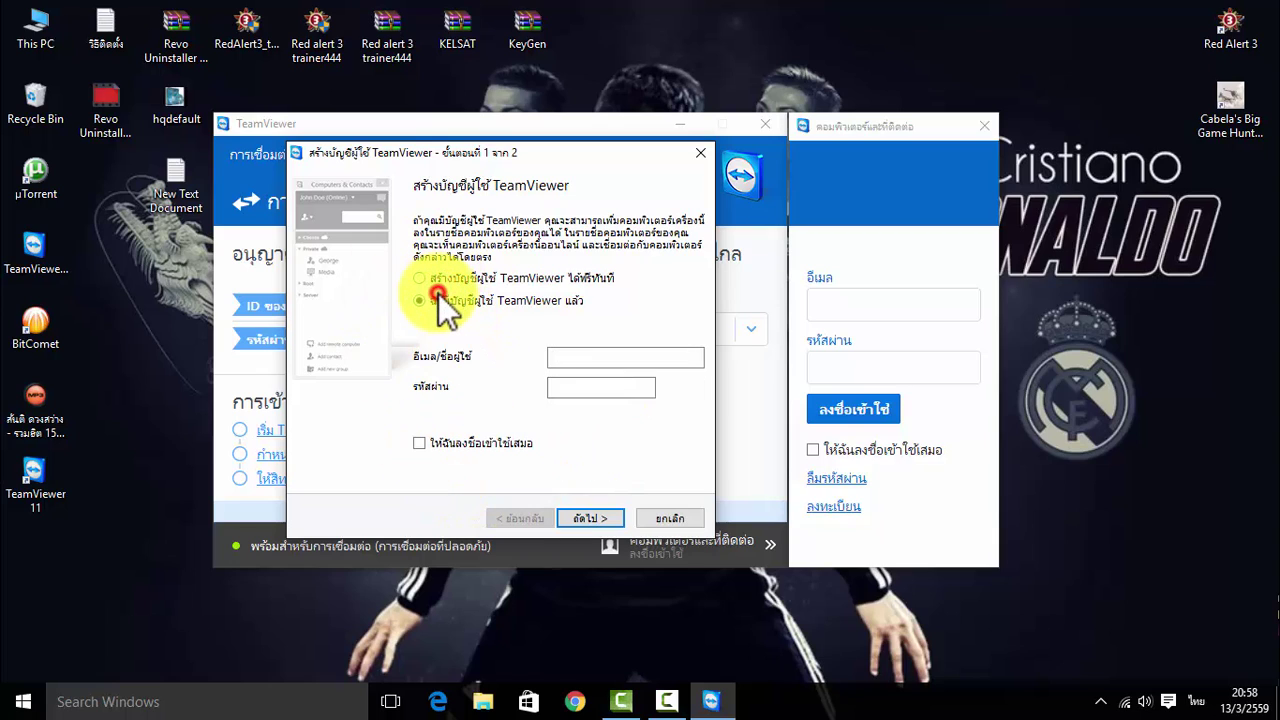
pyautogui.click(616, 361)
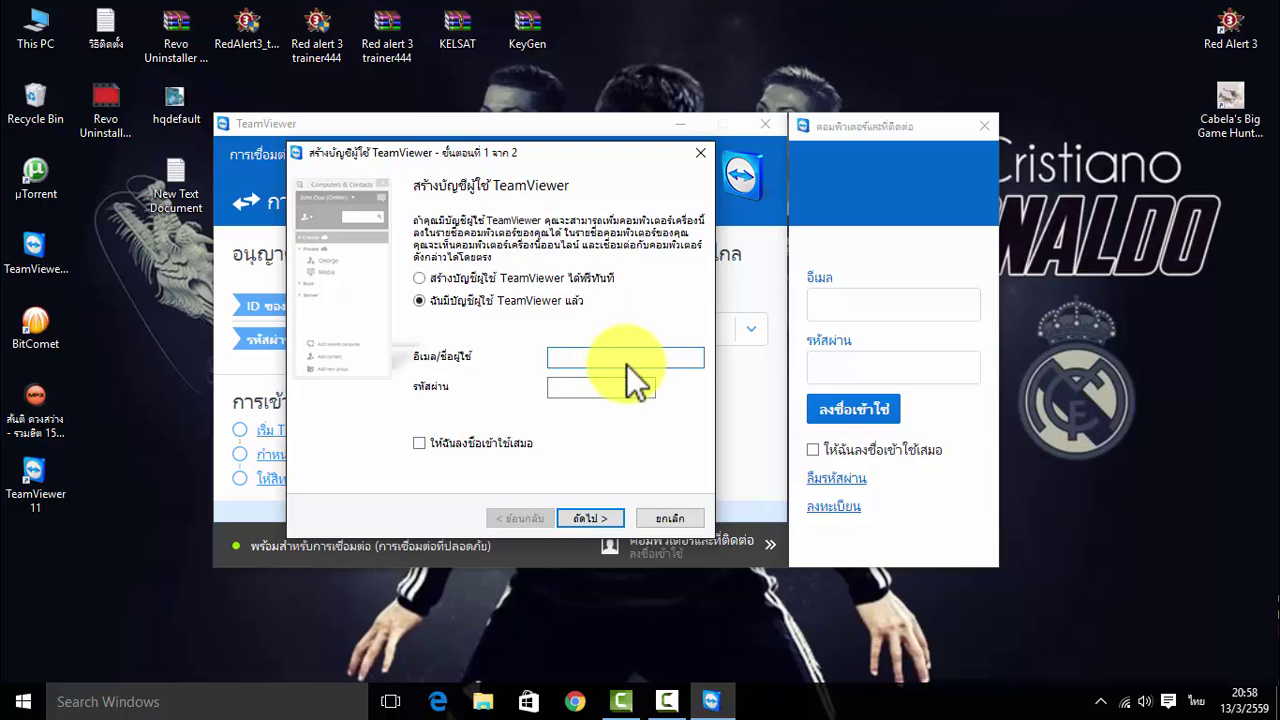
pyautogui.write('ย')
pyautogui.press('BackSpace')
pyautogui.hotkey('alt', 'shift')
pyautogui.write('pepe')
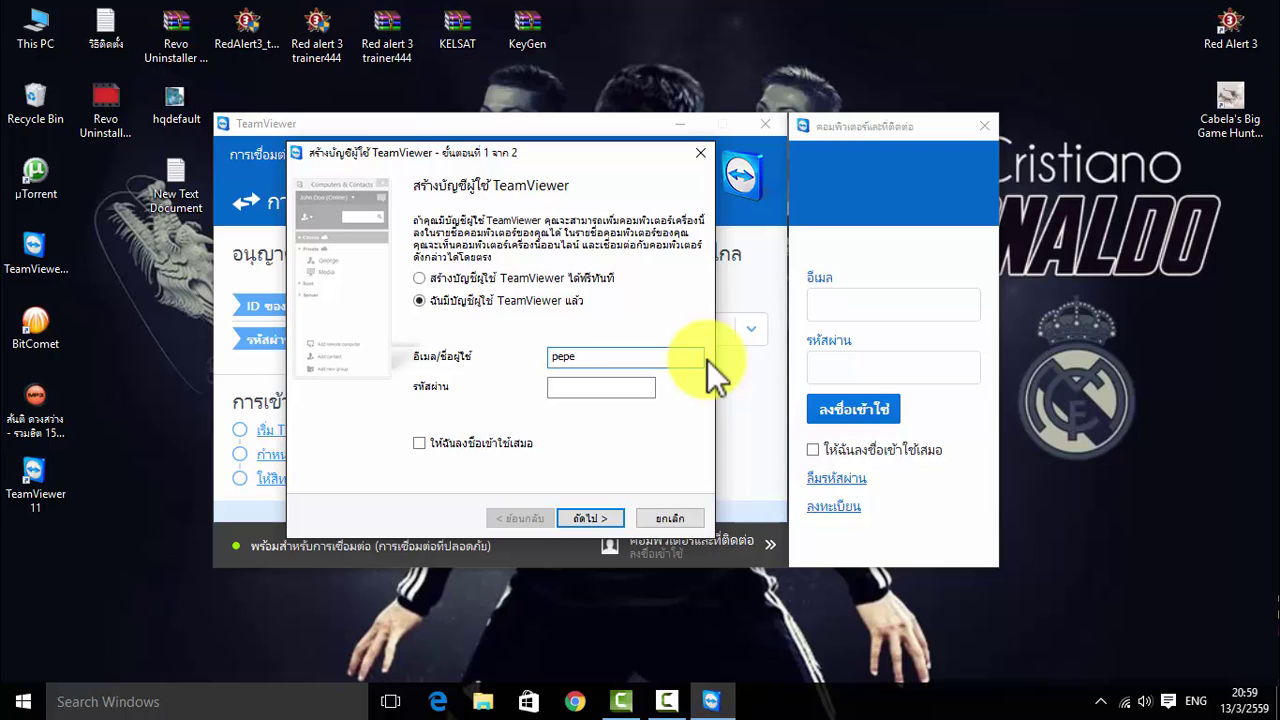
pyautogui.write('TVmafis')
pyautogui.press('BackSpace')
pyautogui.write('a')
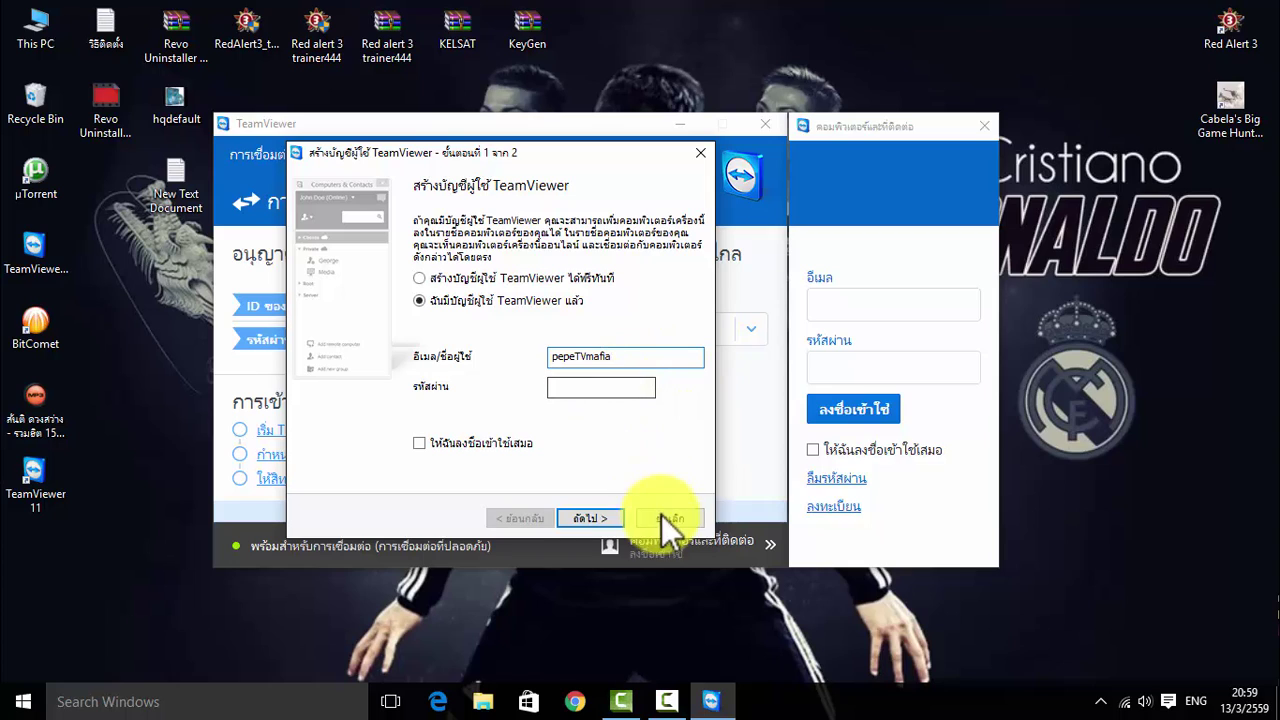
# Enter the password, tick 'Keep me signed in', and submit the sign-in
pyautogui.click(611, 388)
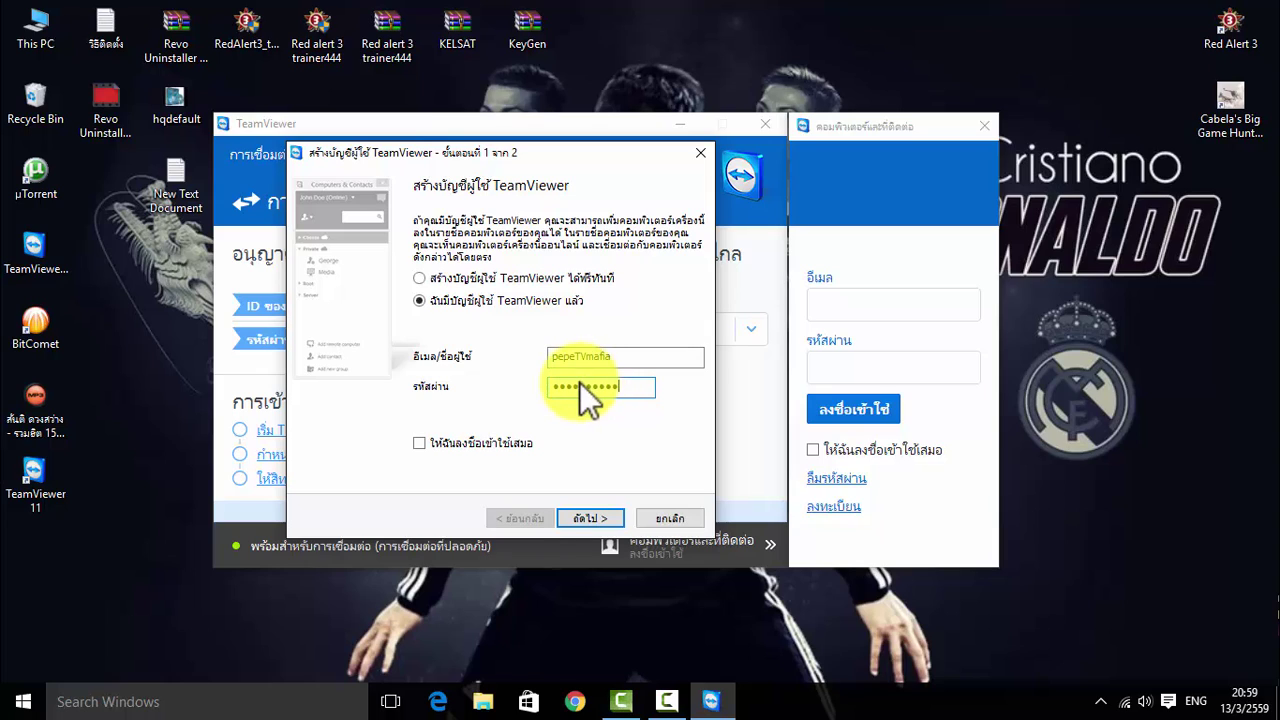
pyautogui.click(419, 443)
pyautogui.click(580, 516)
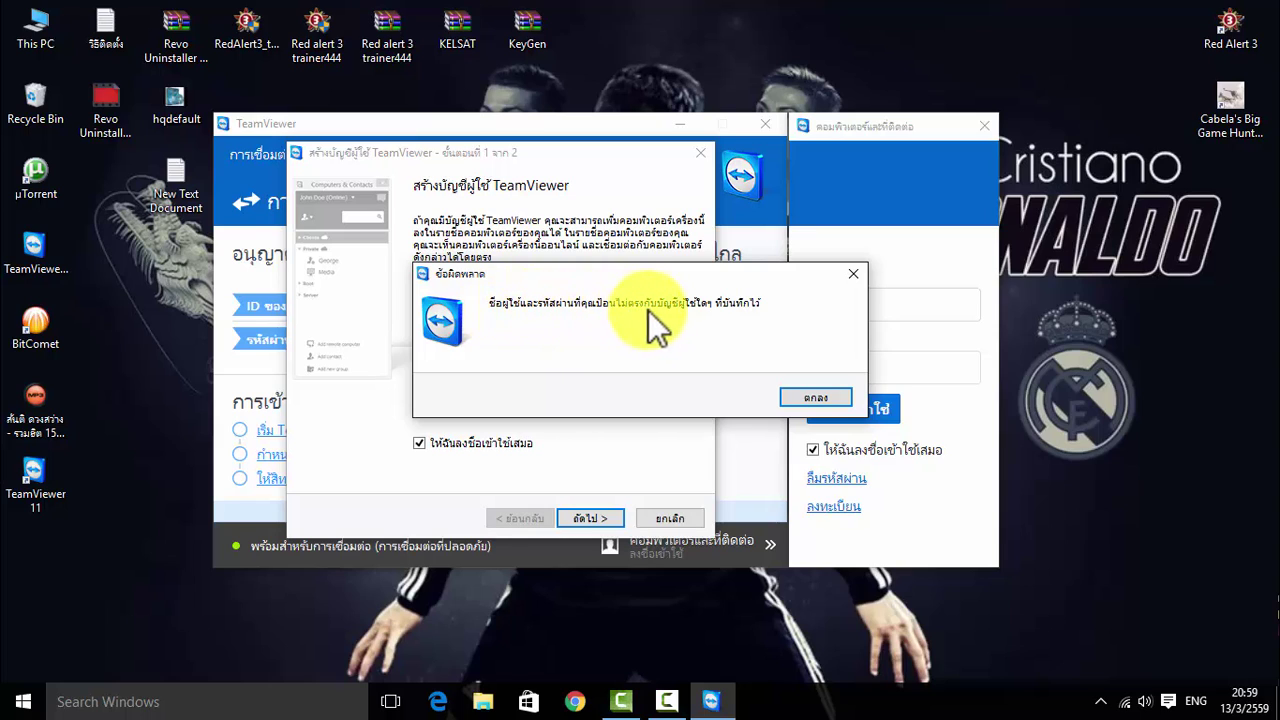
# Dismiss the mismatch error, re-enter the account username and a new password, and resubmit
pyautogui.click(812, 398)
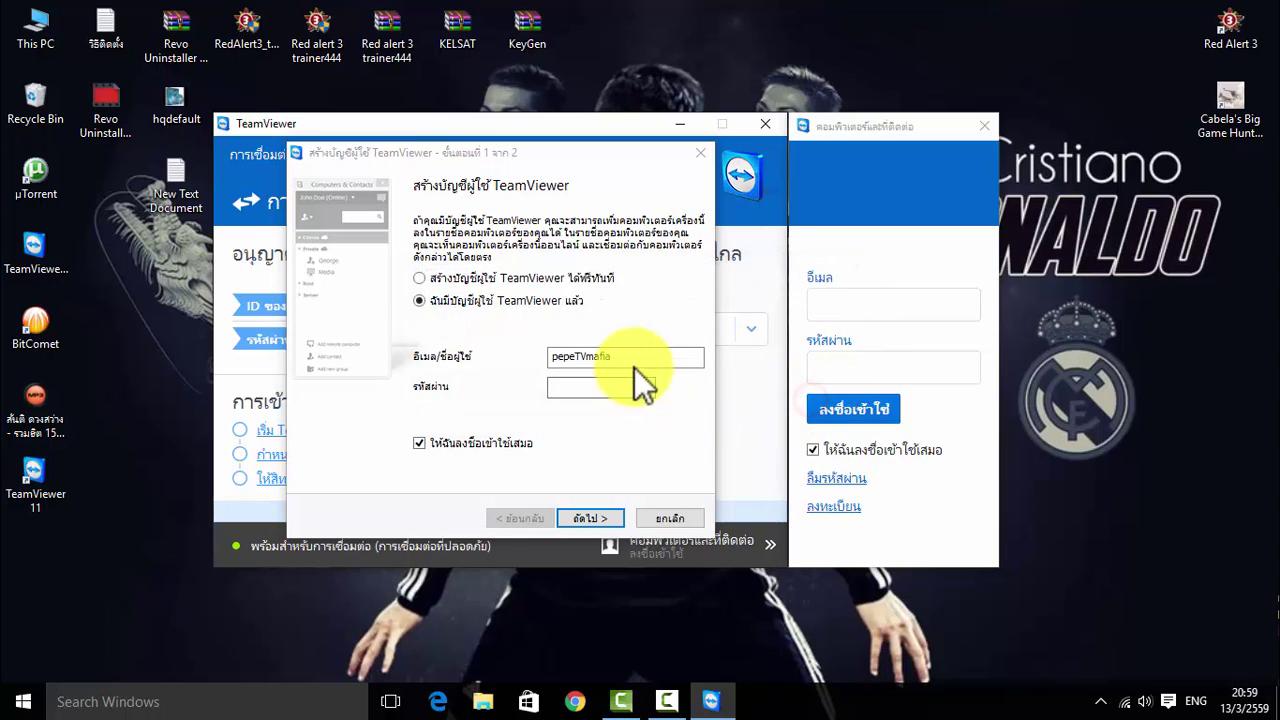
pyautogui.doubleClick(638, 361)
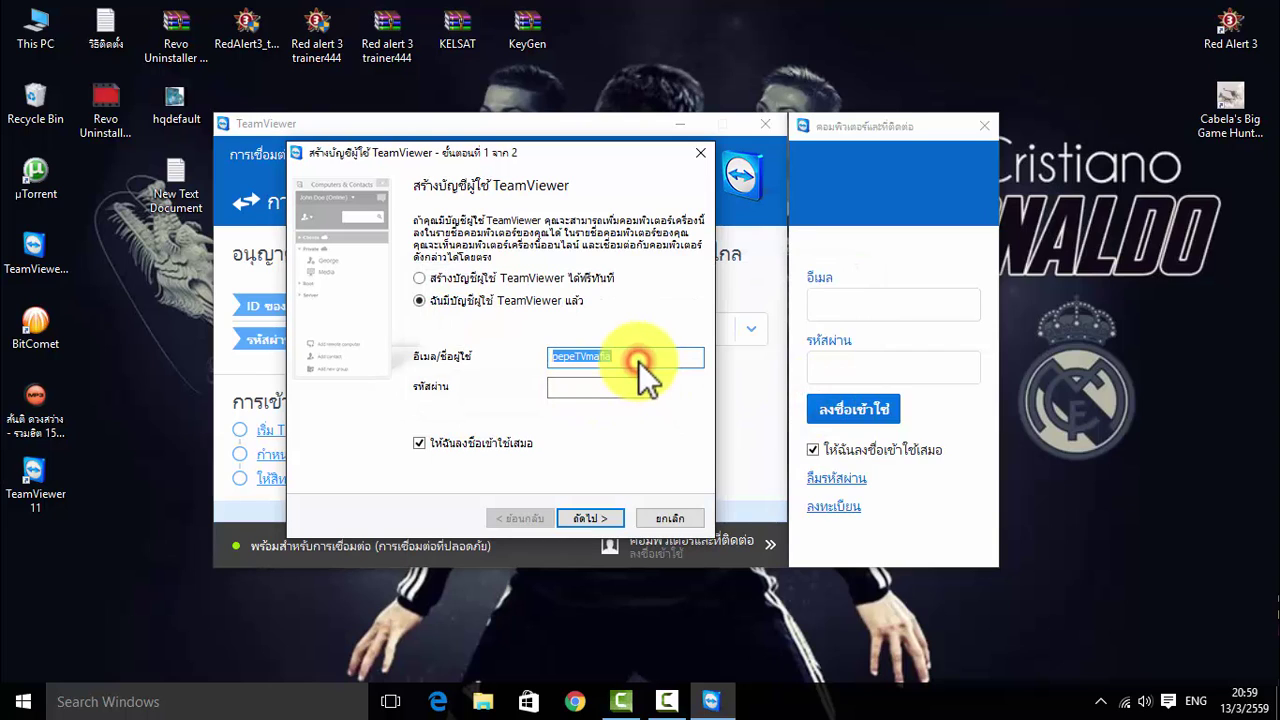
pyautogui.doubleClick(638, 361)
pyautogui.doubleClick(638, 361)
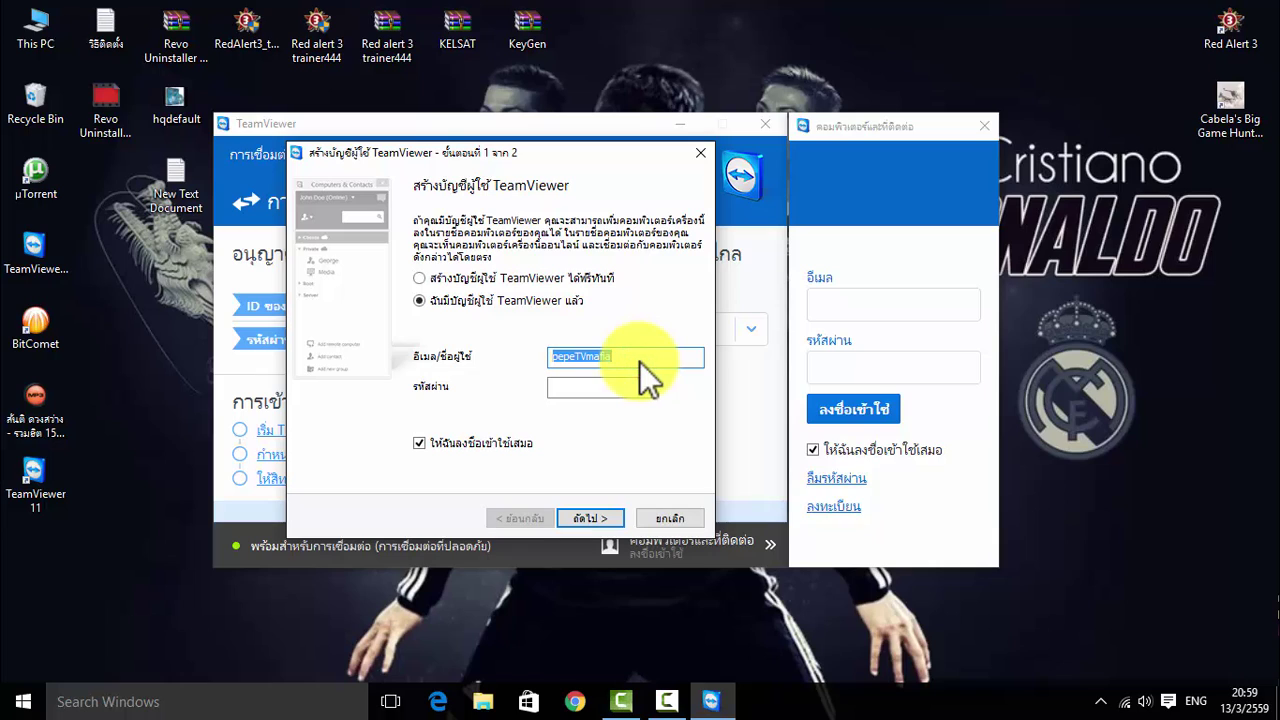
pyautogui.write('pepeTV')
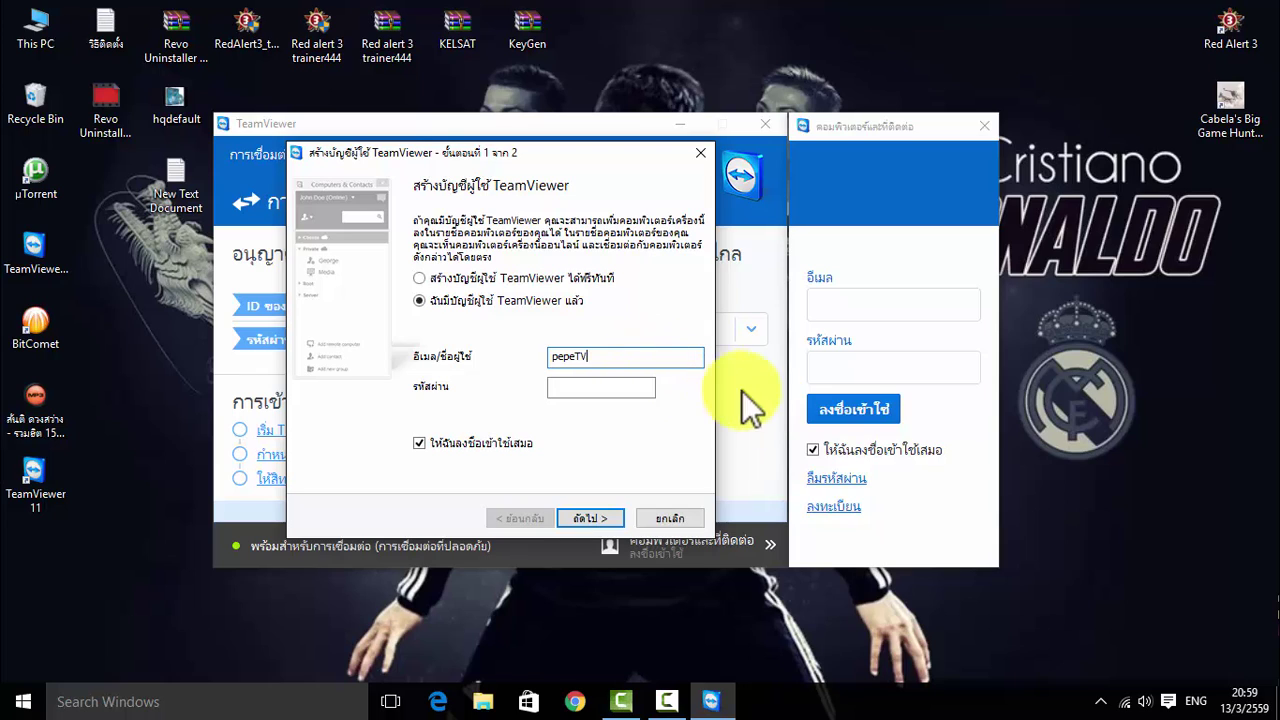
pyautogui.write('ma')
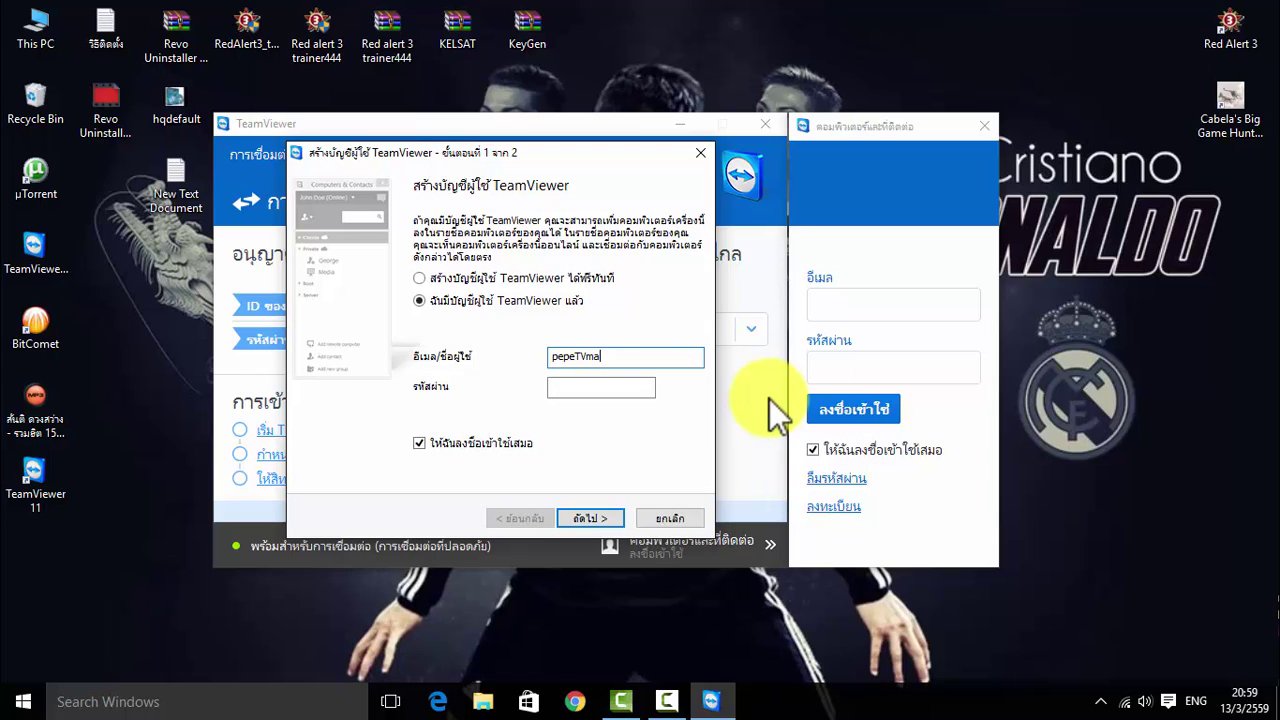
pyautogui.write('fia')
pyautogui.click(622, 392)
pyautogui.write('123')
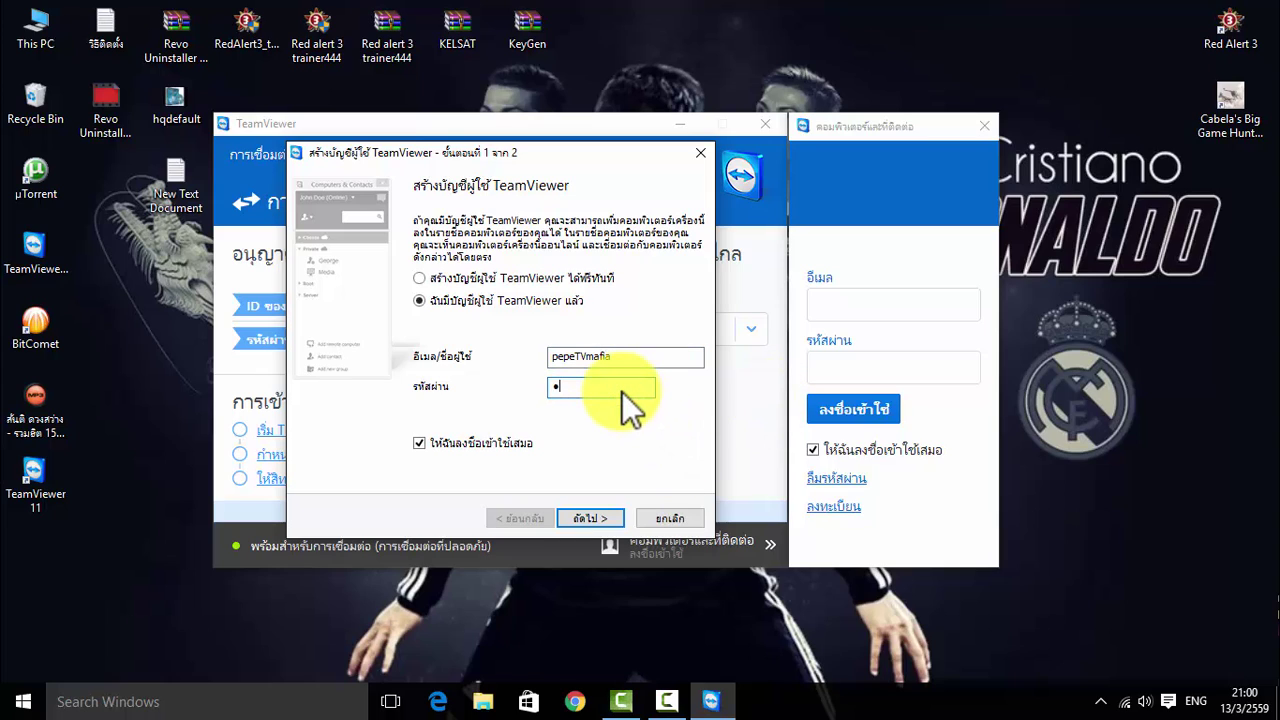
pyautogui.write('456789')
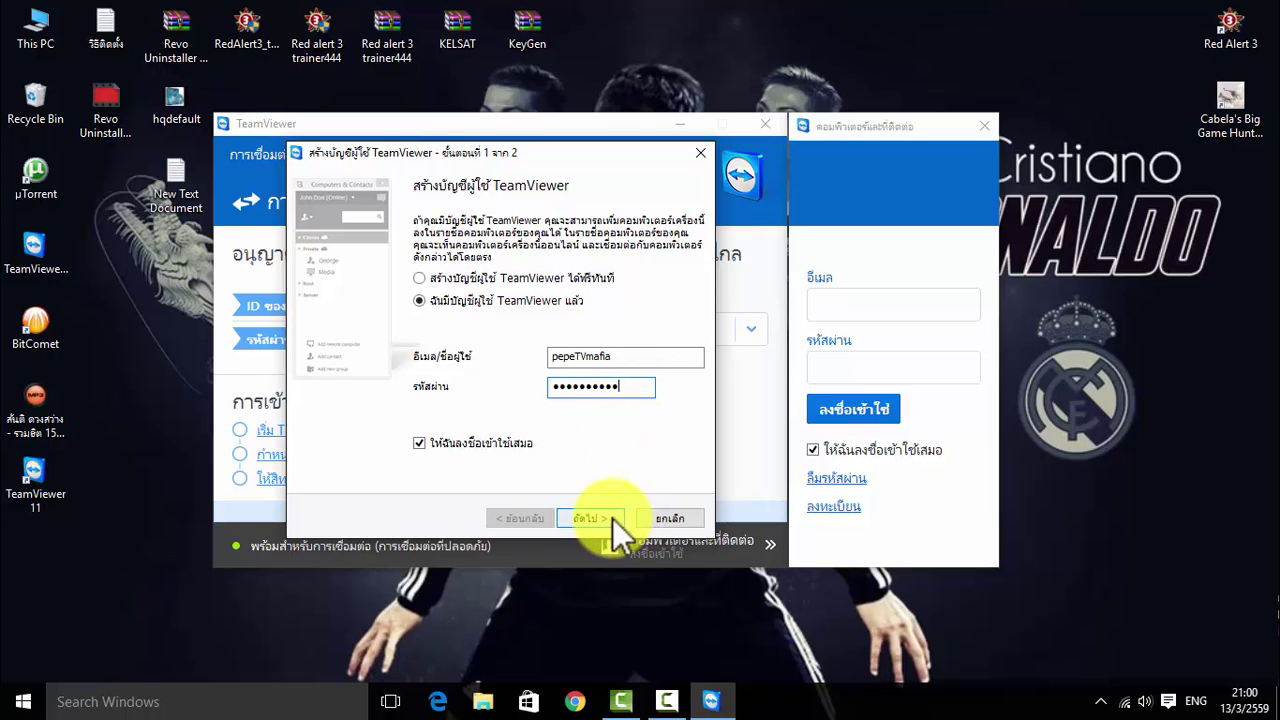
pyautogui.click(613, 518)
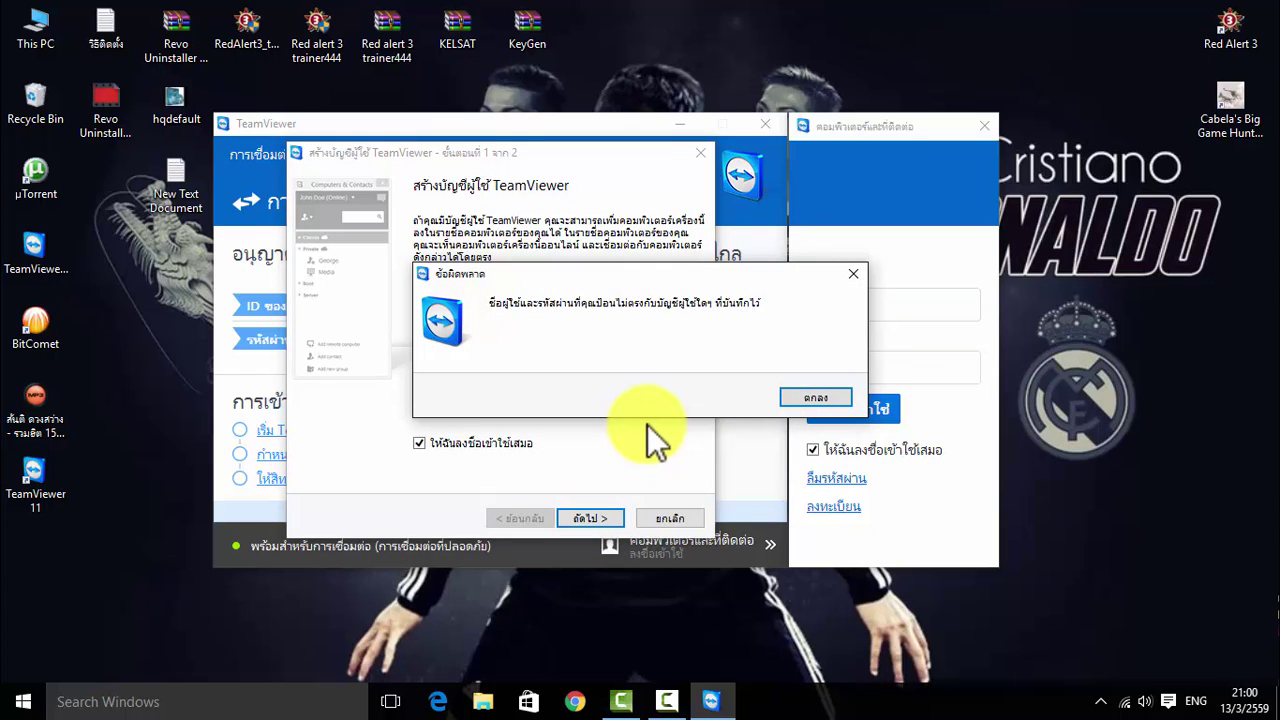
# Dismiss the error and retry the sign-in using the account's e-mail address and password
pyautogui.click(826, 397)
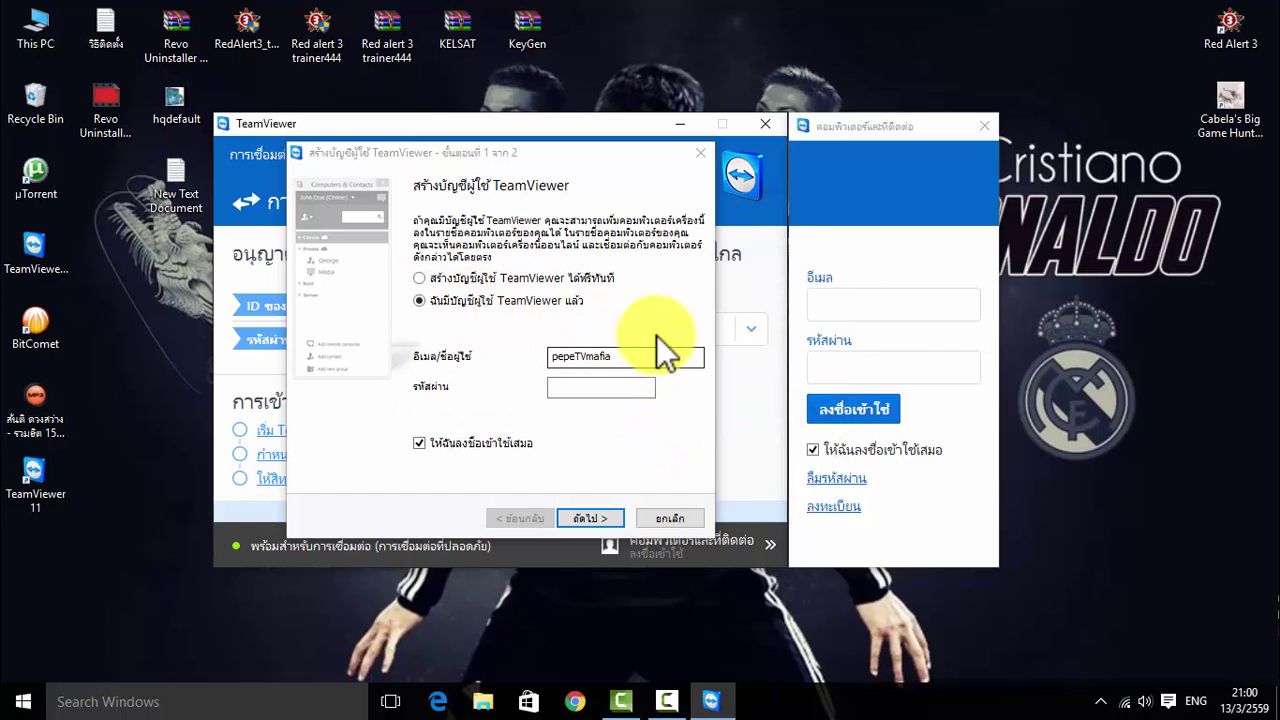
pyautogui.click(637, 362)
pyautogui.doubleClick(637, 364)
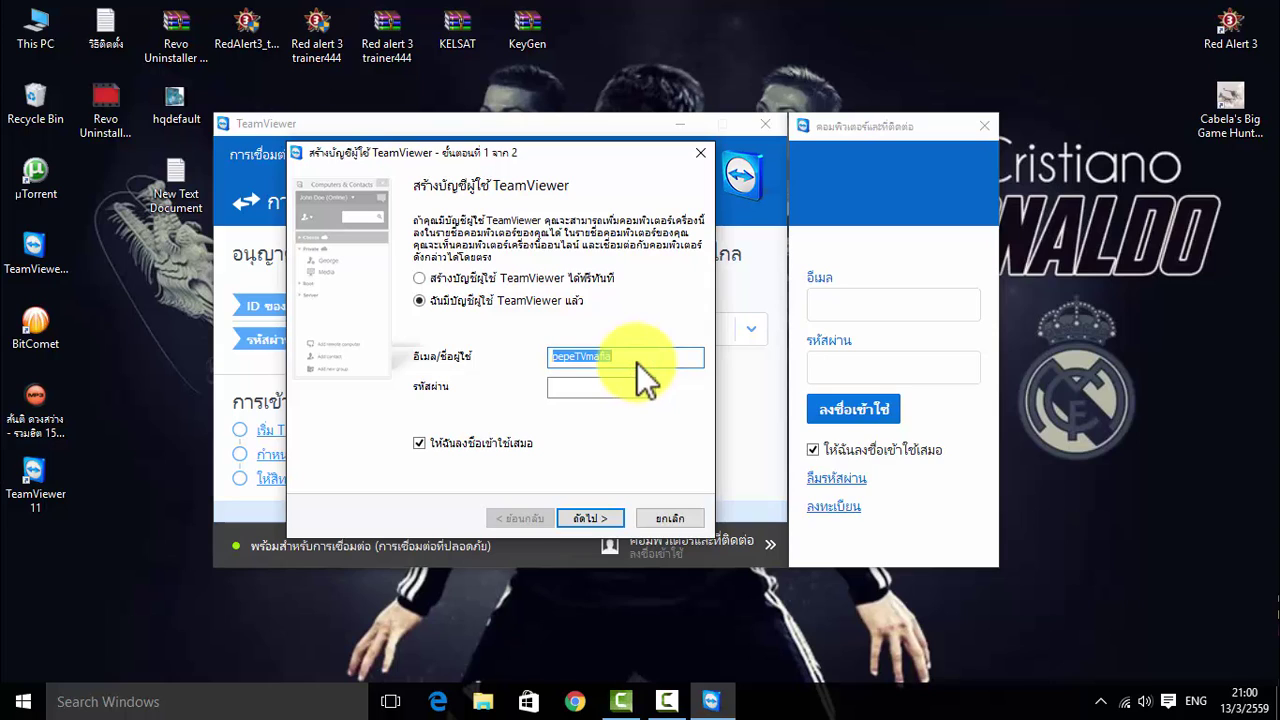
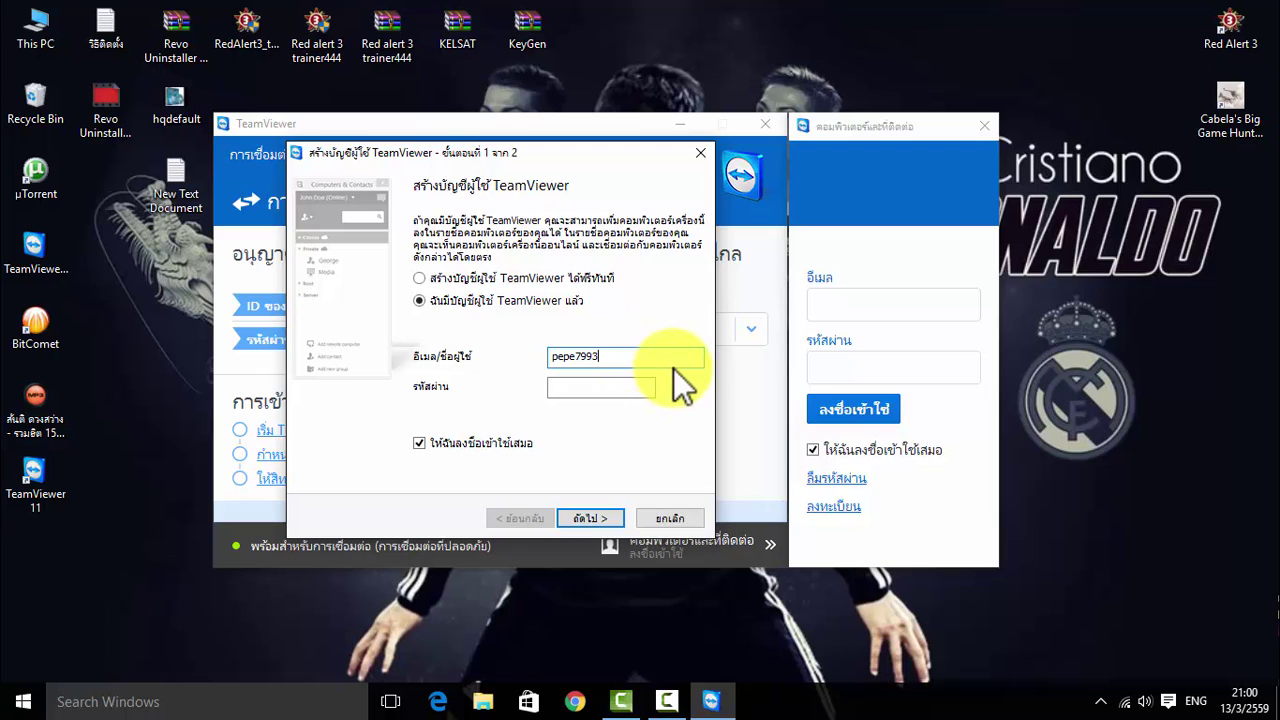
pyautogui.click(573, 393)
pyautogui.write('********')
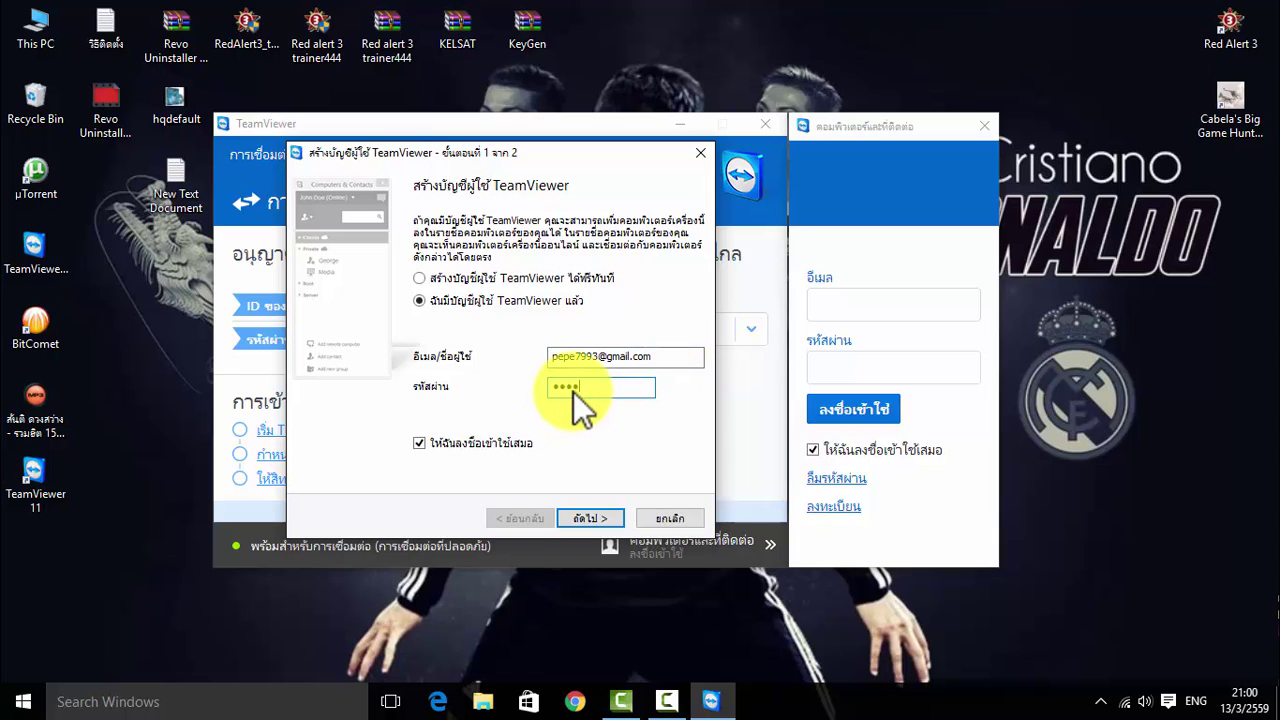
pyautogui.write('*')
pyautogui.click(590, 518)
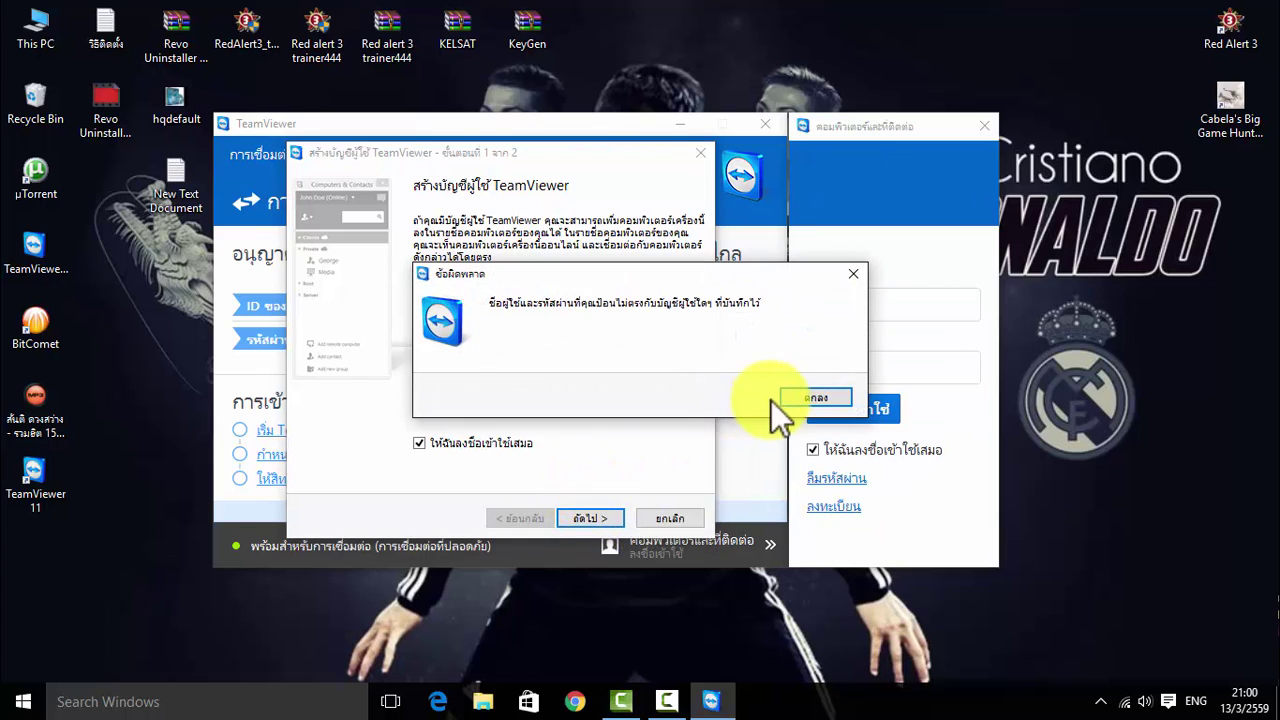
# Close the error, switch back to 'Create account now', and close the wizard without signing in
pyautogui.click(797, 394)
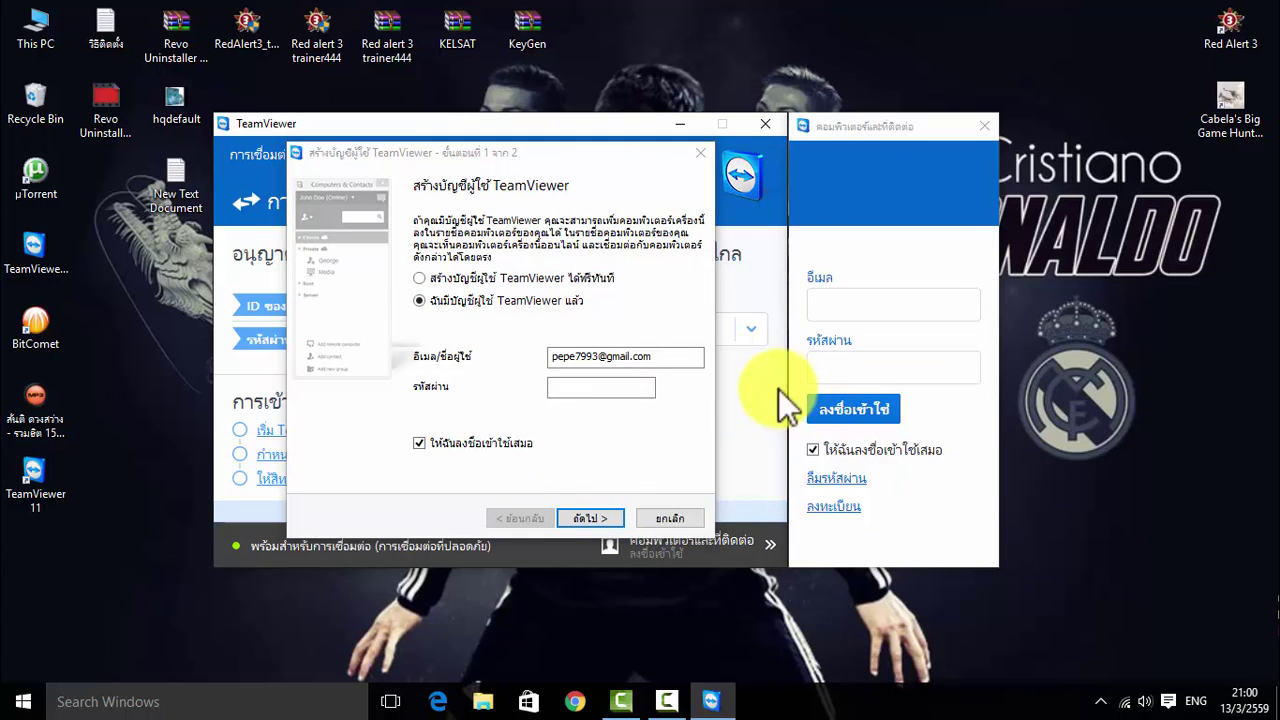
pyautogui.click(428, 278)
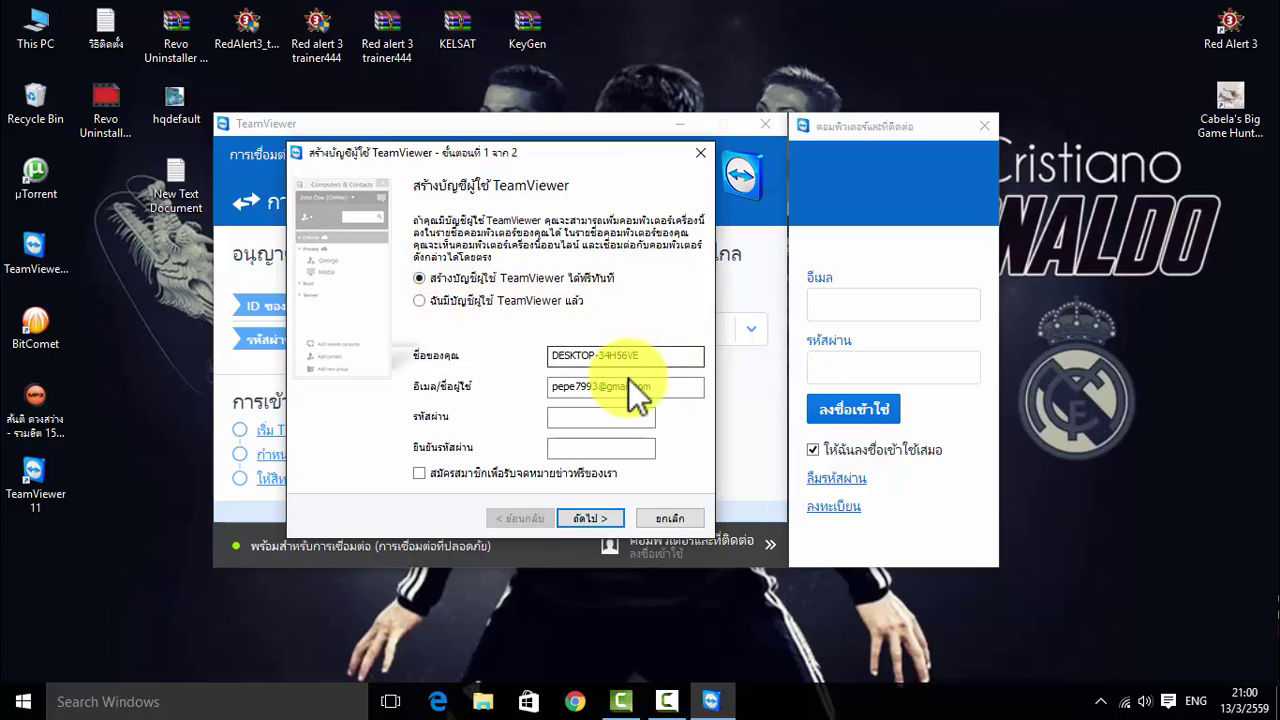
pyautogui.click(702, 153)
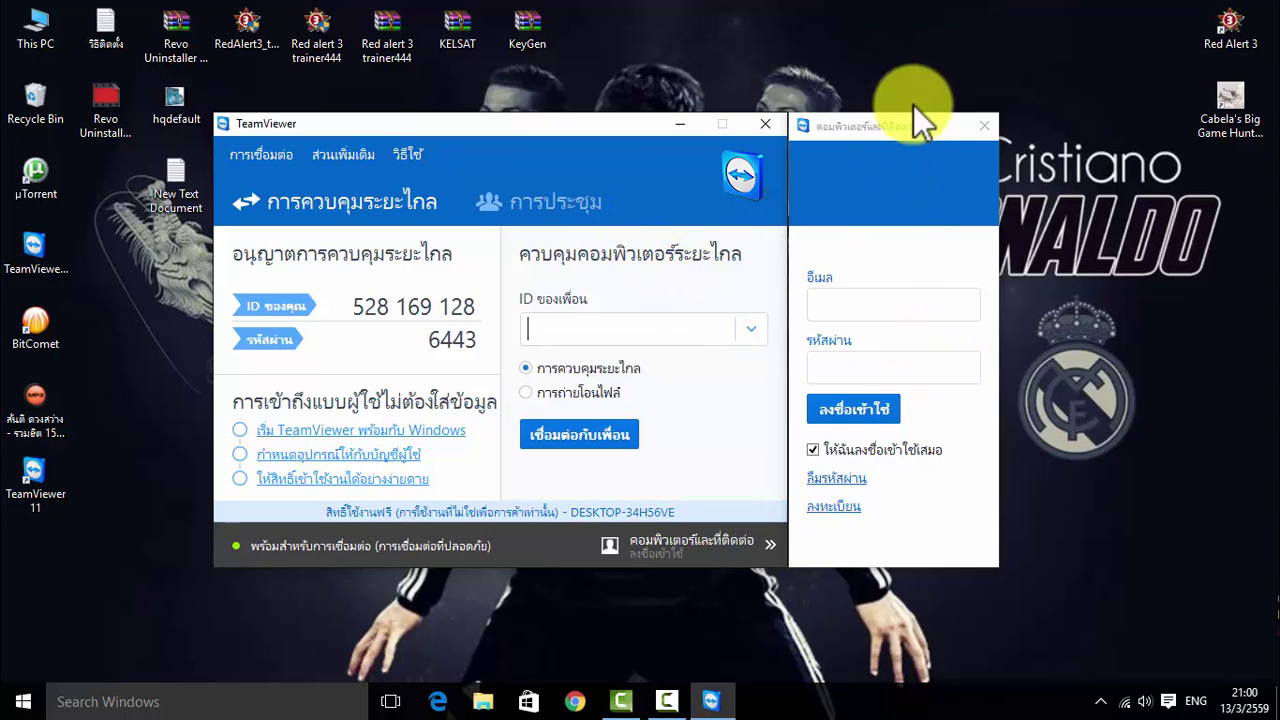
# Close the Computers & Contacts sign-in panel, then bring up the screen recorder controls
pyautogui.click(986, 118)
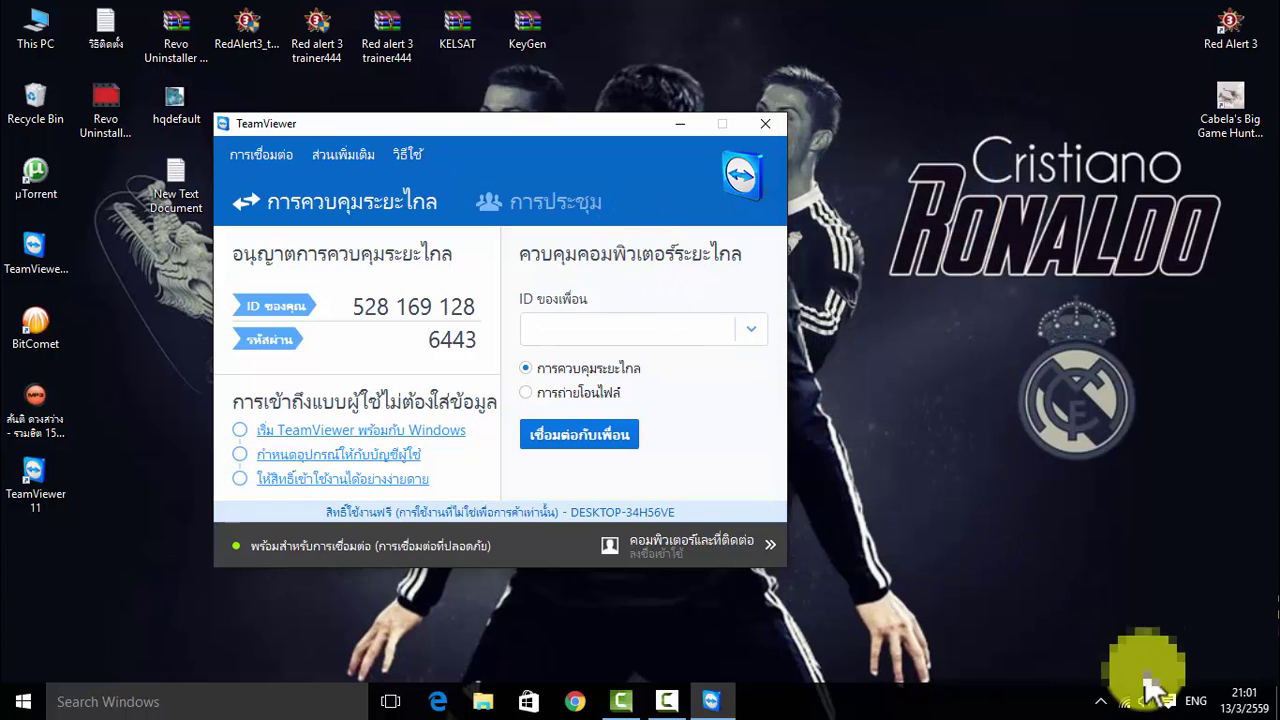
pyautogui.click(664, 700)
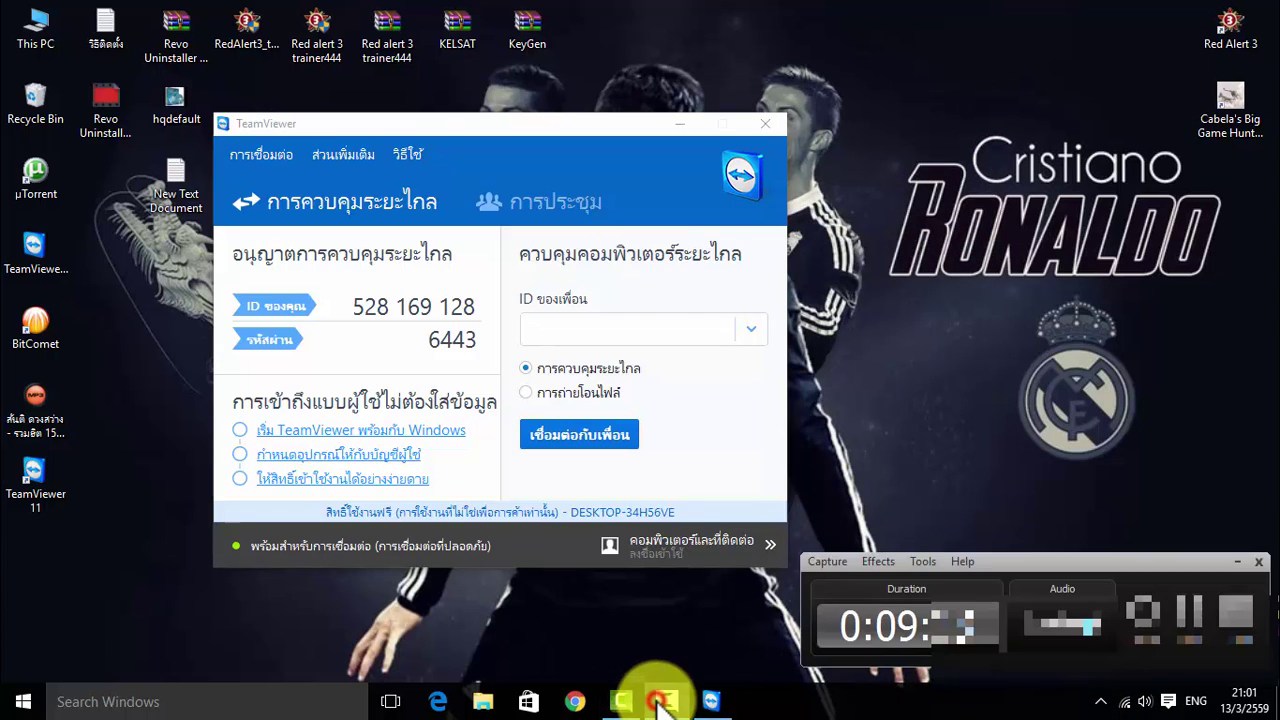